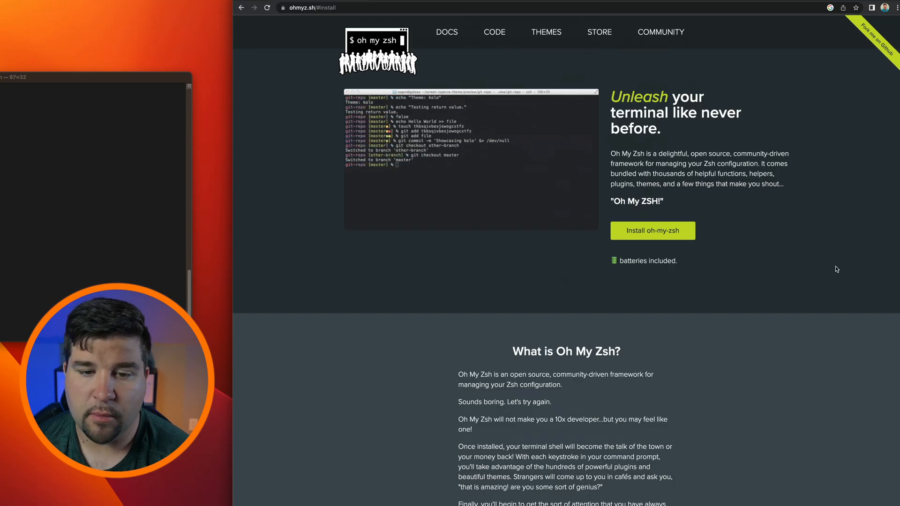
{"action": "scroll", "coordinate": [836, 266], "scroll_direction": "down", "scroll_amount": 5}
{"action": "scroll", "coordinate": [836, 267], "scroll_direction": "down", "scroll_amount": 5}
{"action": "scroll", "coordinate": [836, 266], "scroll_direction": "down", "scroll_amount": 5}
{"action": "scroll", "coordinate": [837, 271], "scroll_direction": "down", "scroll_amount": 3}
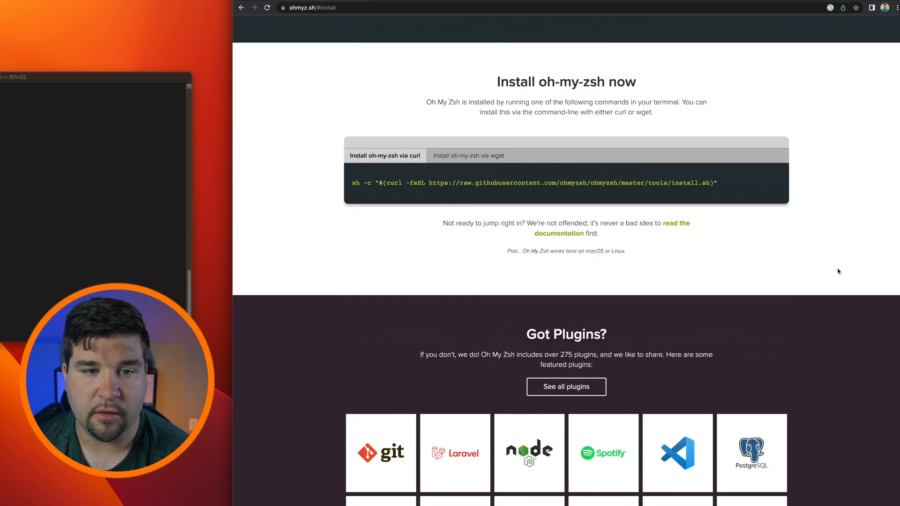
{"action": "scroll", "coordinate": [838, 272], "scroll_direction": "up", "scroll_amount": 4}
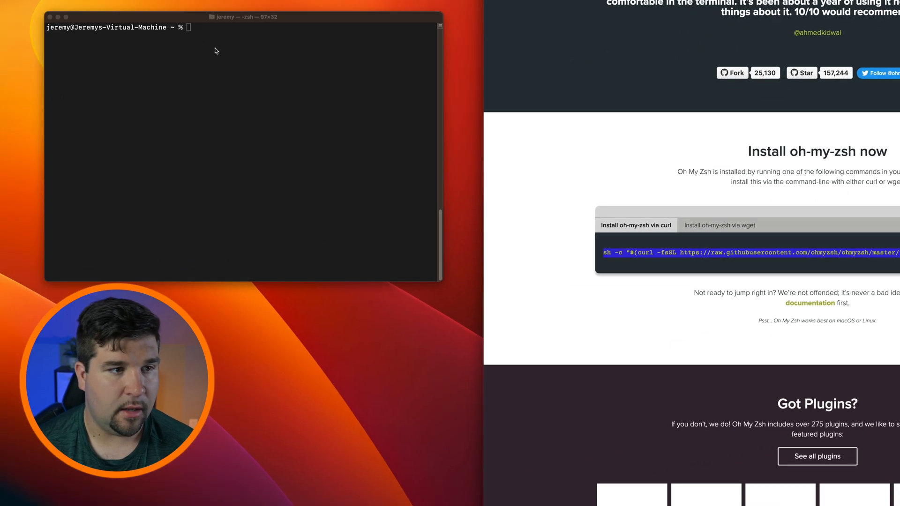
Run the pasted Oh My Zsh curl install command in Terminal.
{"action": "type", "text": "sh -c \"$(curl -fsSL https://raw.githubusercontent.com/ohmyzsh/ohmyzsh/master/tools/install.sh)\""}
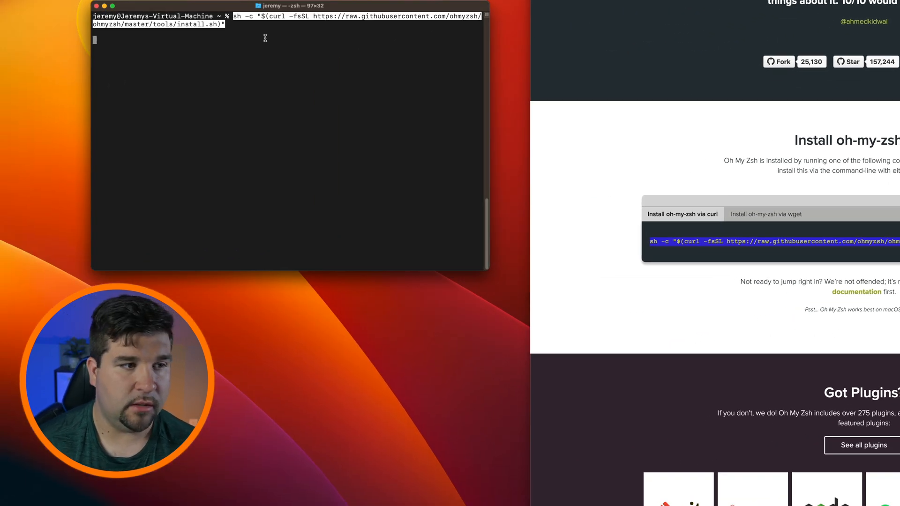
{"action": "key", "text": "Return"}
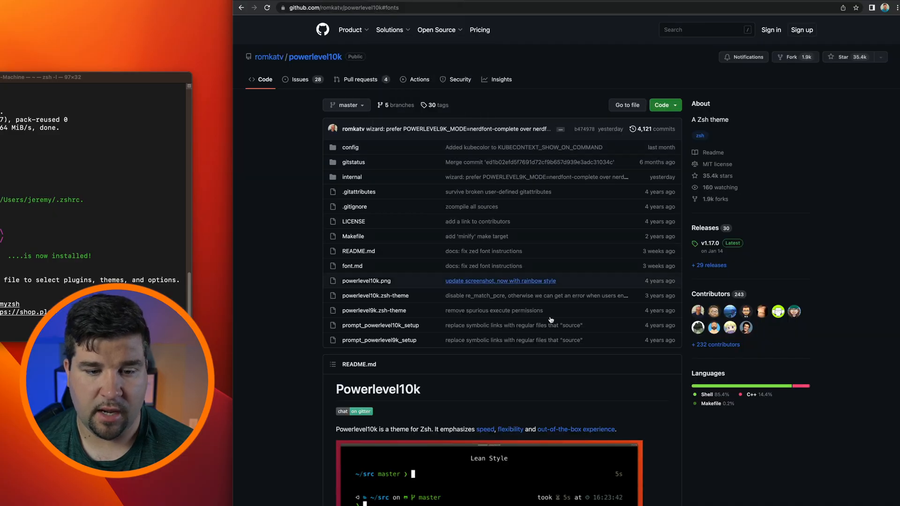
{"action": "scroll", "coordinate": [546, 322], "scroll_direction": "down", "scroll_amount": 3}
{"action": "scroll", "coordinate": [660, 301], "scroll_direction": "down", "scroll_amount": 2}
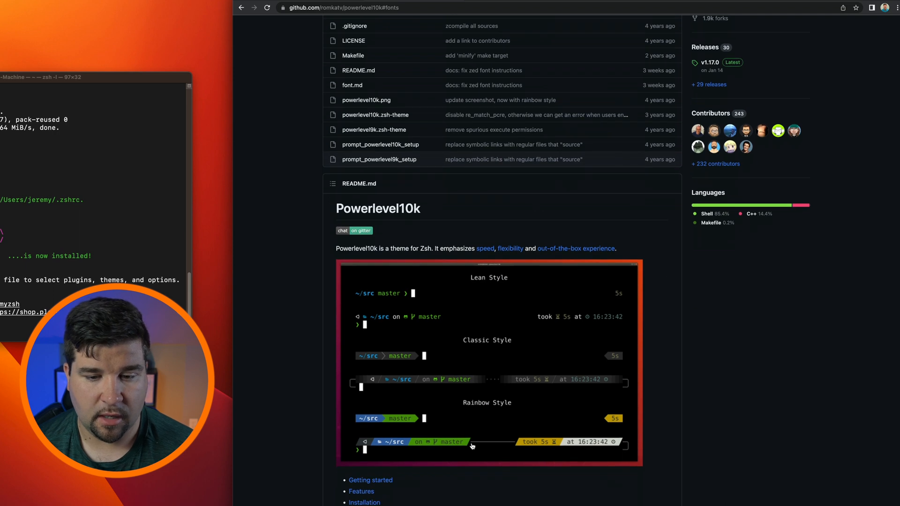
{"action": "scroll", "coordinate": [584, 394], "scroll_direction": "down", "scroll_amount": 2}
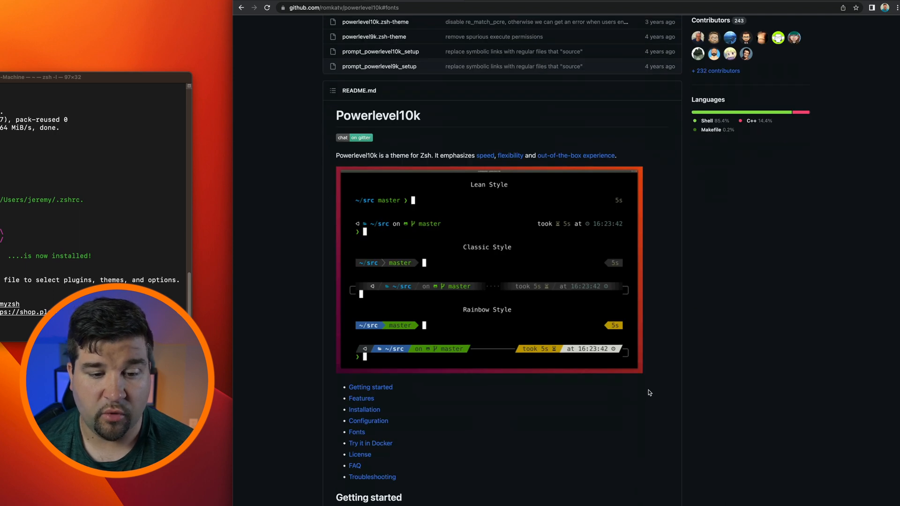
Download the MesloLGS NF .ttf files from the README's Fonts section, allowing multiple downloads.
{"action": "left_click", "coordinate": [356, 432]}
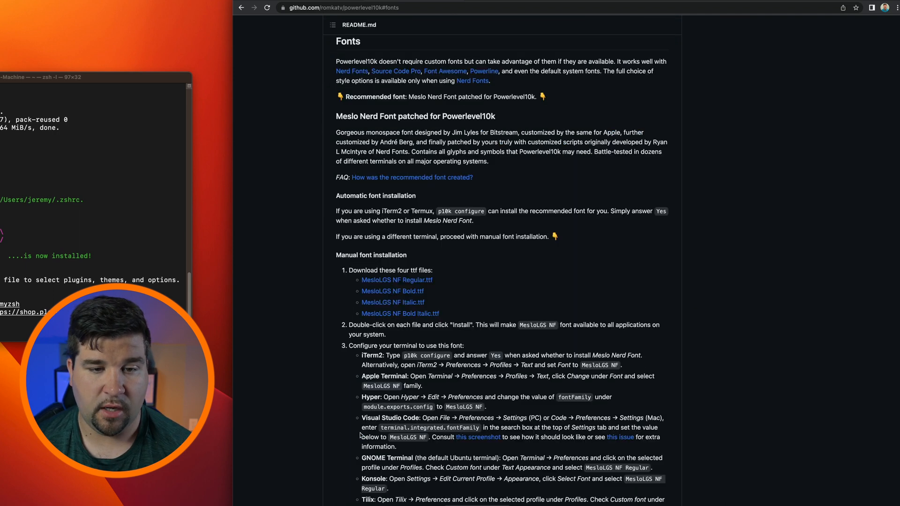
{"action": "left_click", "coordinate": [419, 293]}
{"action": "left_click", "coordinate": [419, 303]}
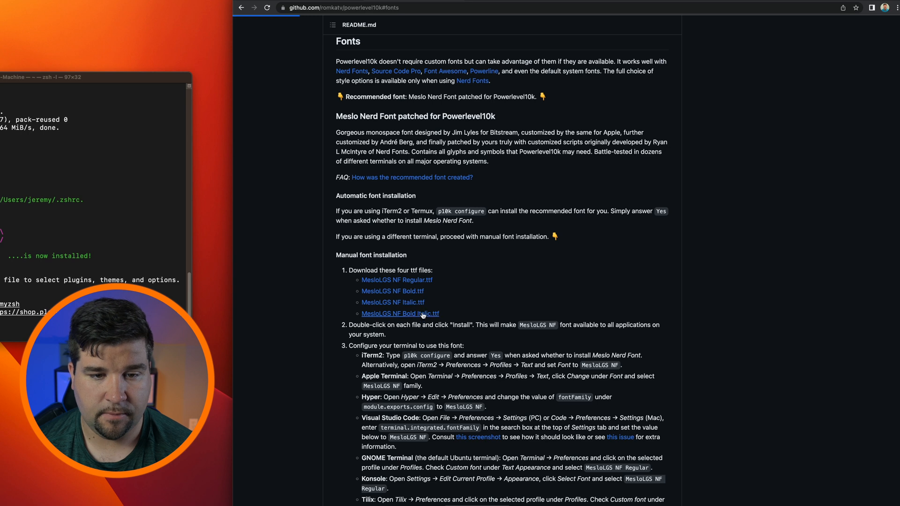
{"action": "left_click", "coordinate": [424, 314]}
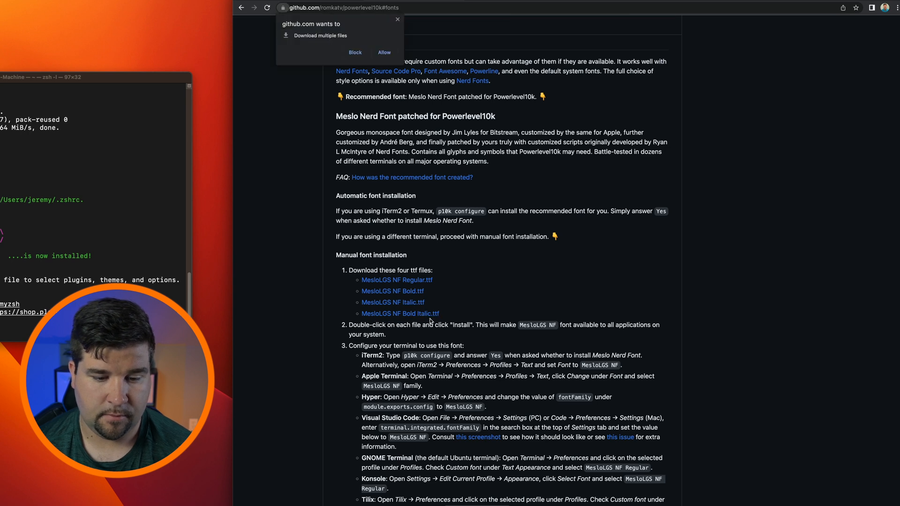
{"action": "left_click", "coordinate": [384, 52]}
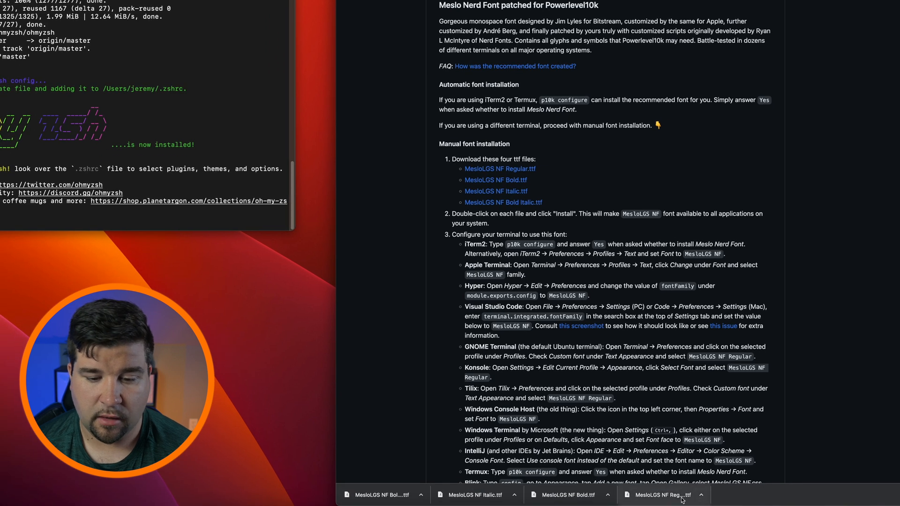
Install the Regular, Bold, Italic and Bold Italic MesloLGS NF files in Font Book.
{"action": "left_click", "coordinate": [659, 498]}
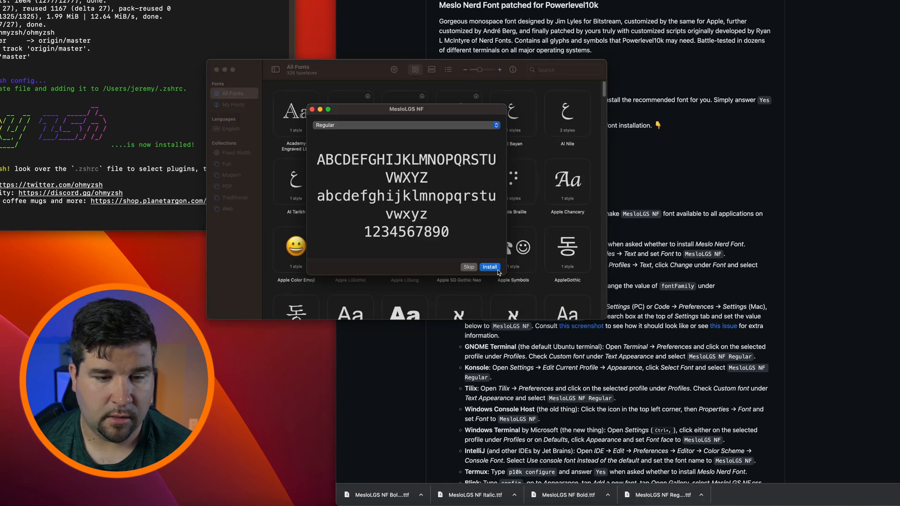
{"action": "left_click", "coordinate": [490, 268]}
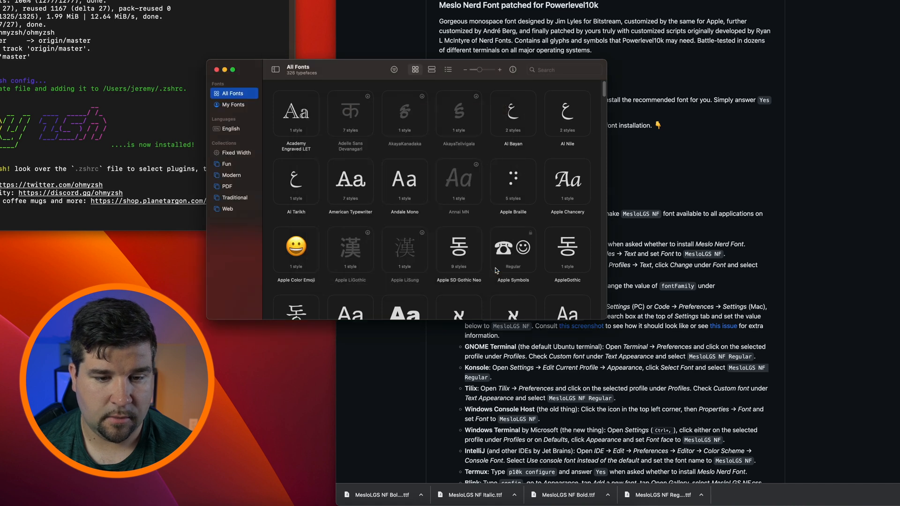
{"action": "left_click", "coordinate": [663, 432]}
{"action": "left_click", "coordinate": [585, 497]}
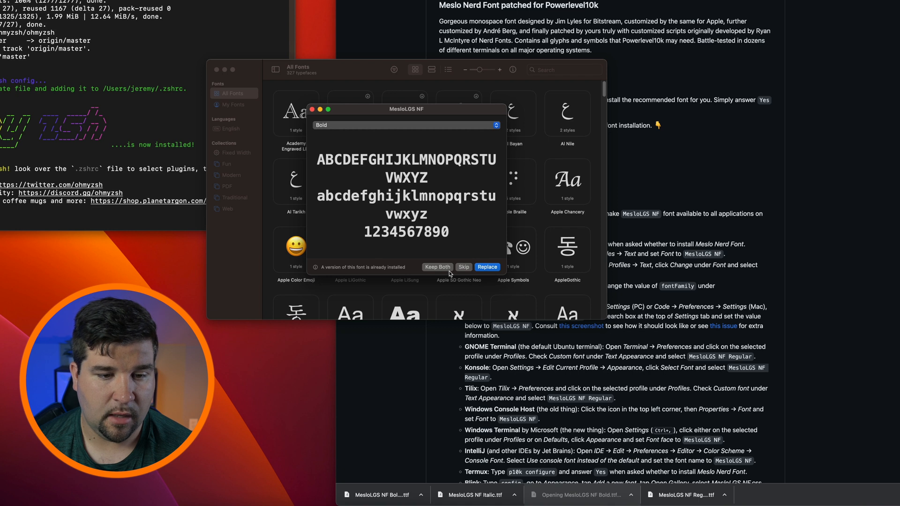
{"action": "left_click", "coordinate": [438, 268]}
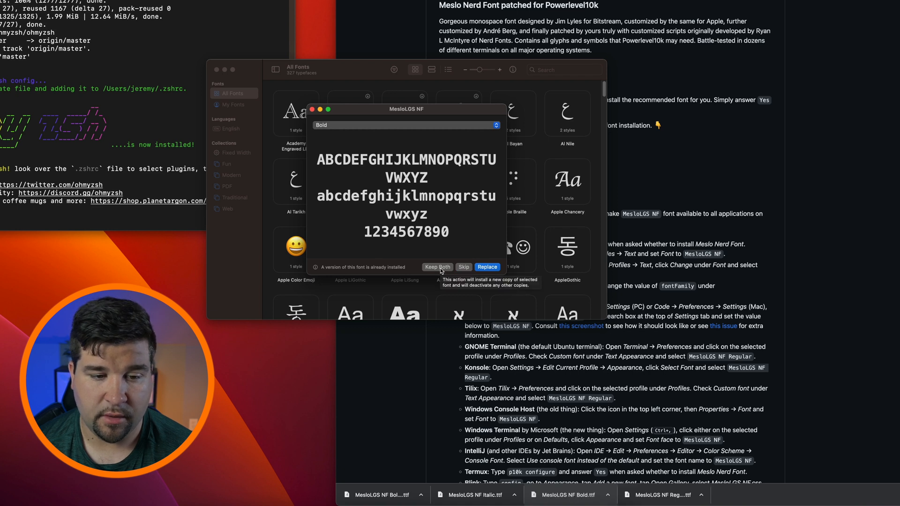
{"action": "left_click", "coordinate": [474, 495]}
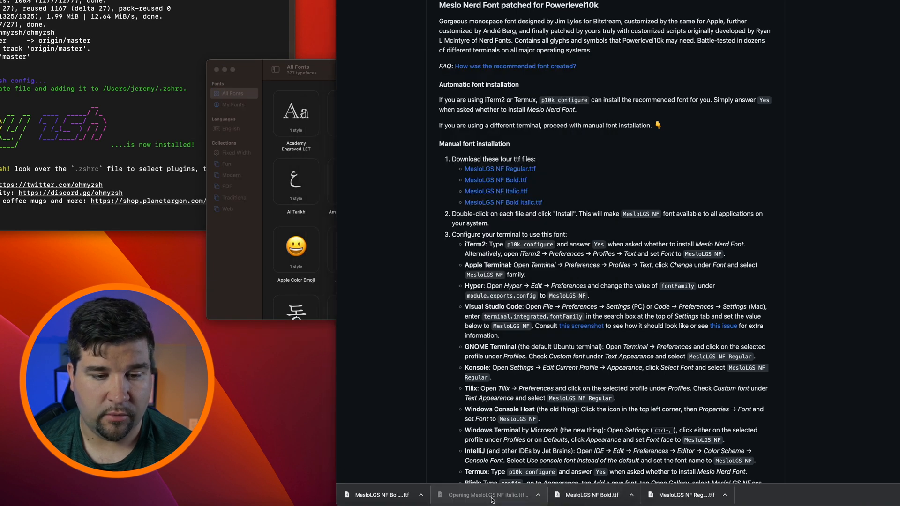
{"action": "left_click", "coordinate": [439, 267]}
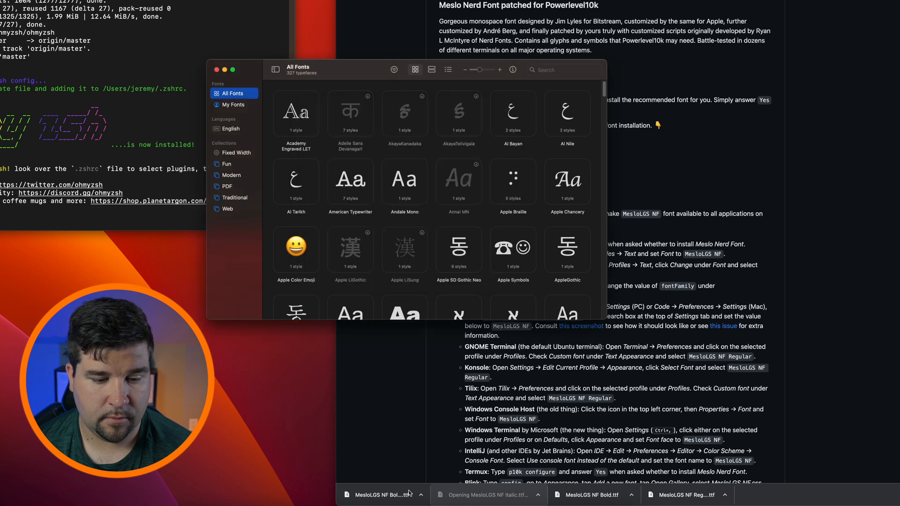
{"action": "left_click", "coordinate": [447, 268]}
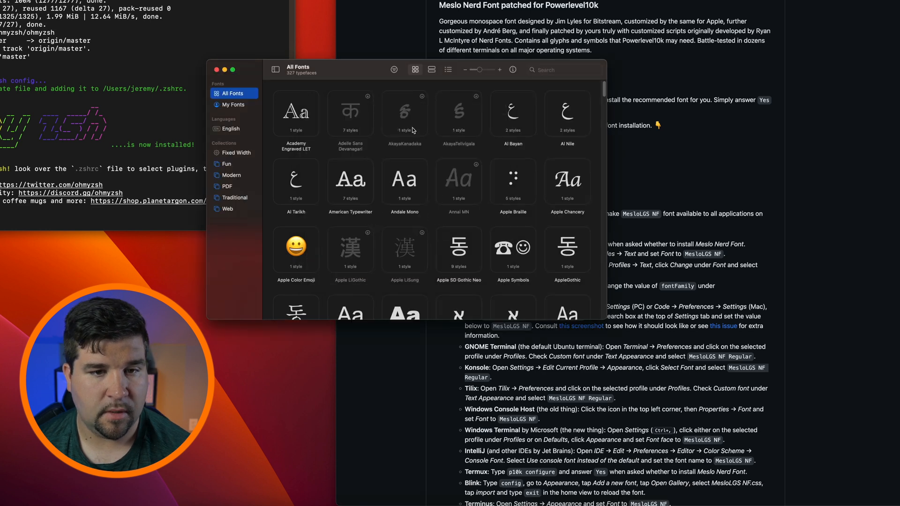
Search 'mesl' in Font Book and select MesloLGS NF to confirm it is installed.
{"action": "left_click", "coordinate": [555, 69]}
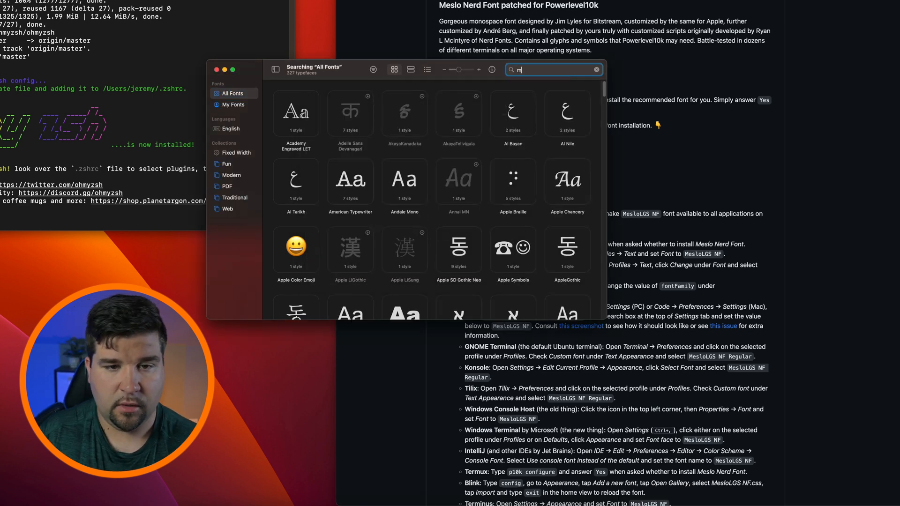
{"action": "type", "text": "mesl"}
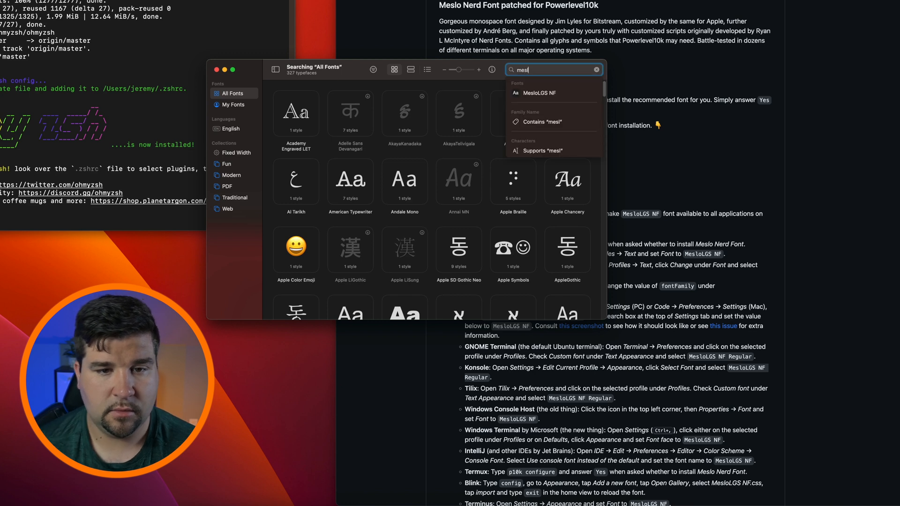
{"action": "key", "text": "Down"}
{"action": "key", "text": "Return"}
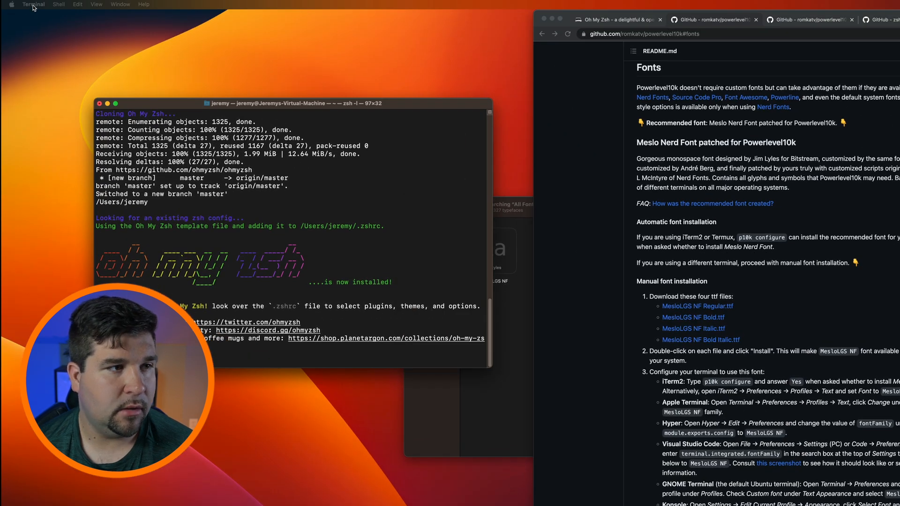
Set the Basic profile font to MesloLGS NF in Terminal Preferences > Profiles.
{"action": "left_click", "coordinate": [34, 7]}
{"action": "left_click", "coordinate": [42, 33]}
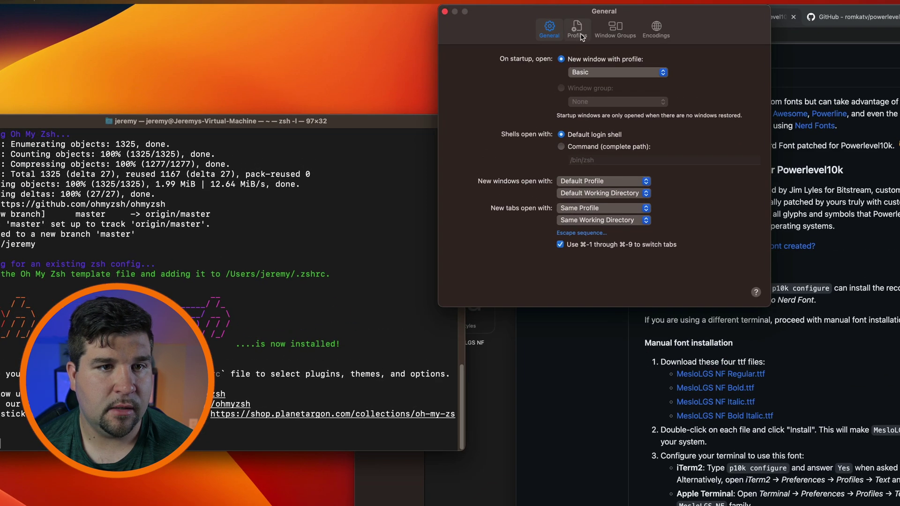
{"action": "left_click", "coordinate": [578, 29]}
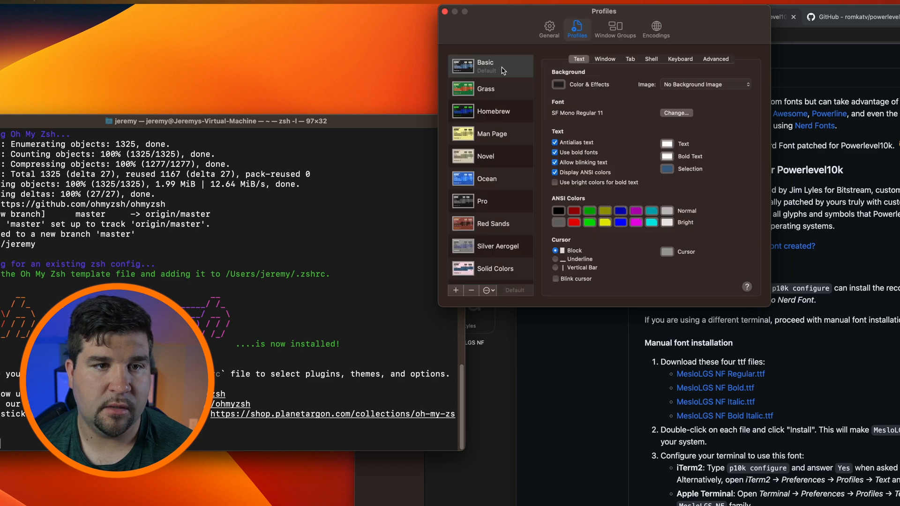
{"action": "left_click", "coordinate": [677, 112]}
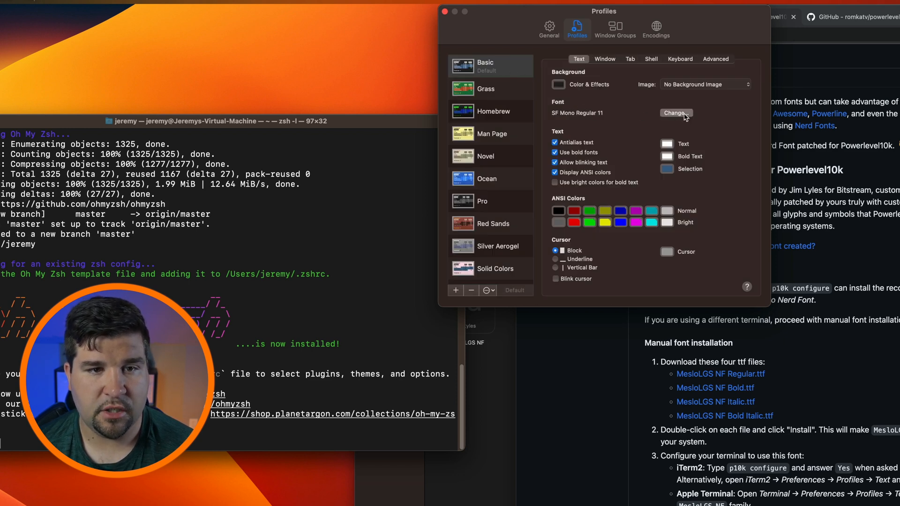
{"action": "scroll", "coordinate": [685, 380], "scroll_direction": "up", "scroll_amount": 1}
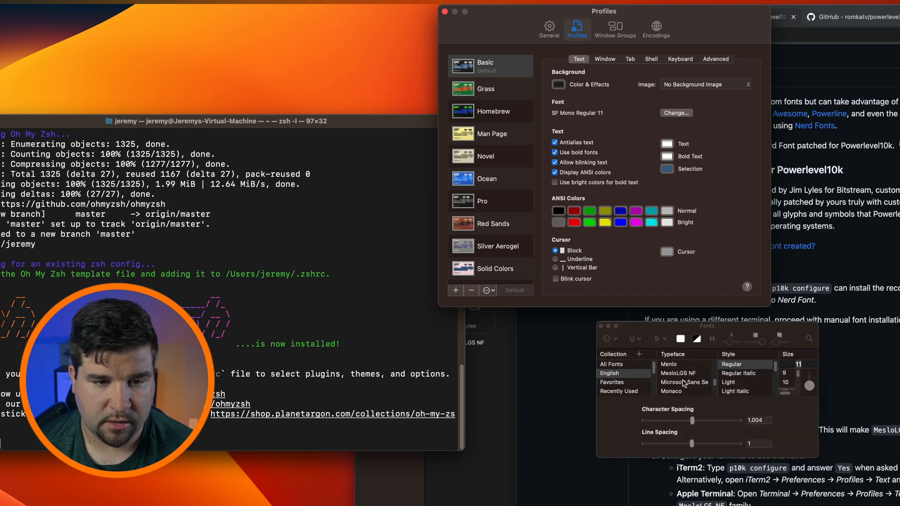
{"action": "left_click", "coordinate": [679, 373]}
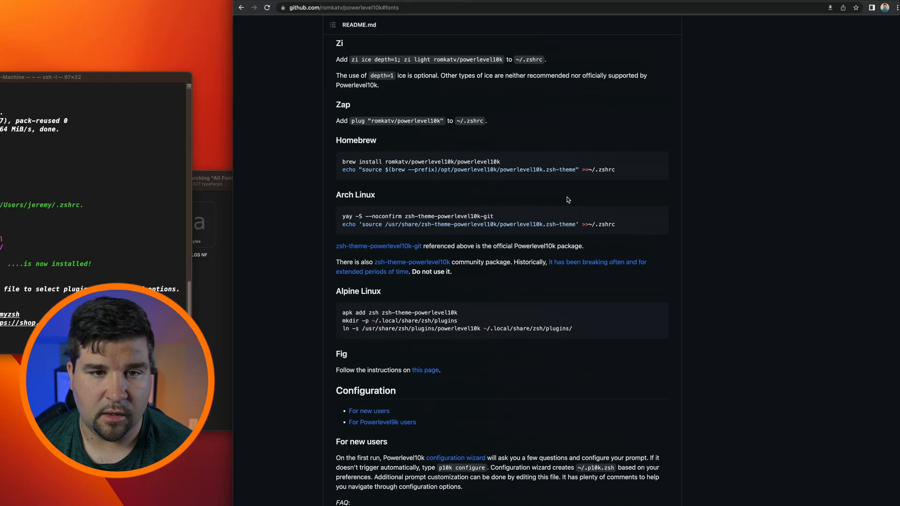
{"action": "scroll", "coordinate": [568, 199], "scroll_direction": "up", "scroll_amount": 3}
{"action": "scroll", "coordinate": [567, 201], "scroll_direction": "up", "scroll_amount": 3}
{"action": "scroll", "coordinate": [568, 200], "scroll_direction": "up", "scroll_amount": 3}
{"action": "scroll", "coordinate": [568, 200], "scroll_direction": "up", "scroll_amount": 3}
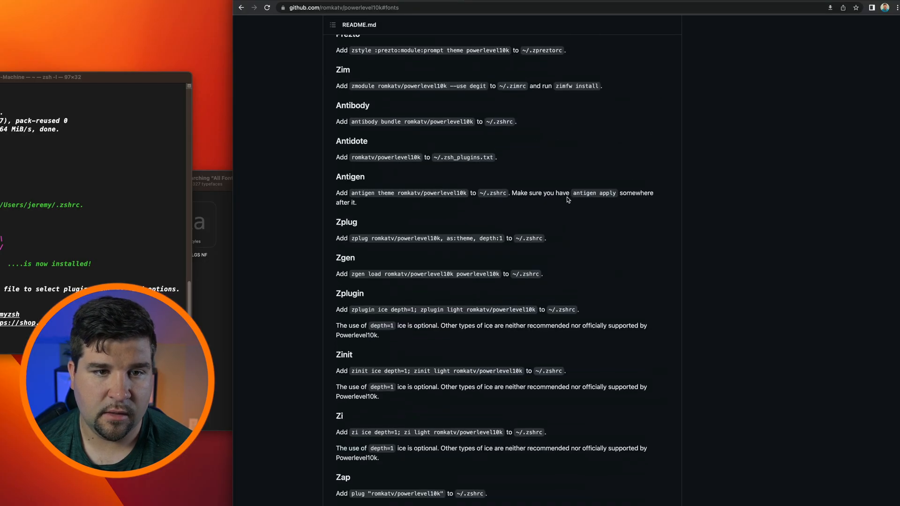
{"action": "scroll", "coordinate": [568, 200], "scroll_direction": "up", "scroll_amount": 4}
{"action": "scroll", "coordinate": [568, 199], "scroll_direction": "up", "scroll_amount": 3}
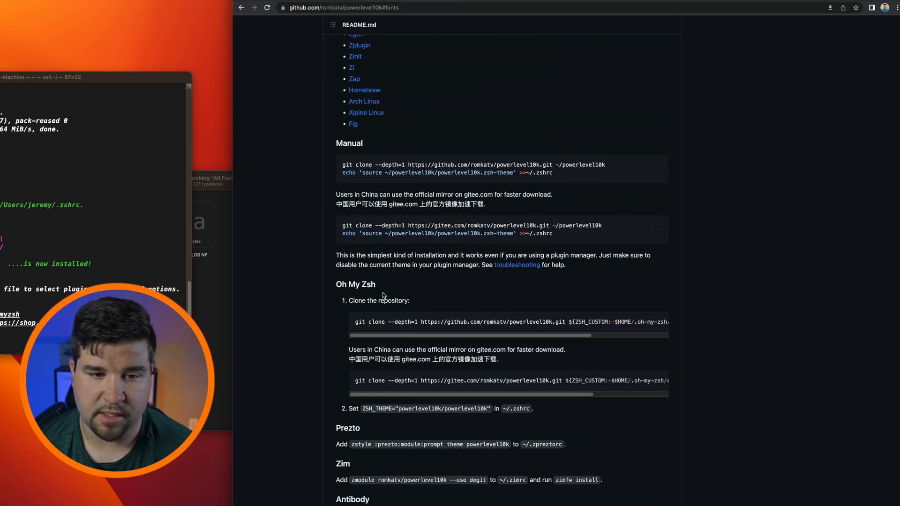
{"action": "mouse_move", "coordinate": [507, 322]}
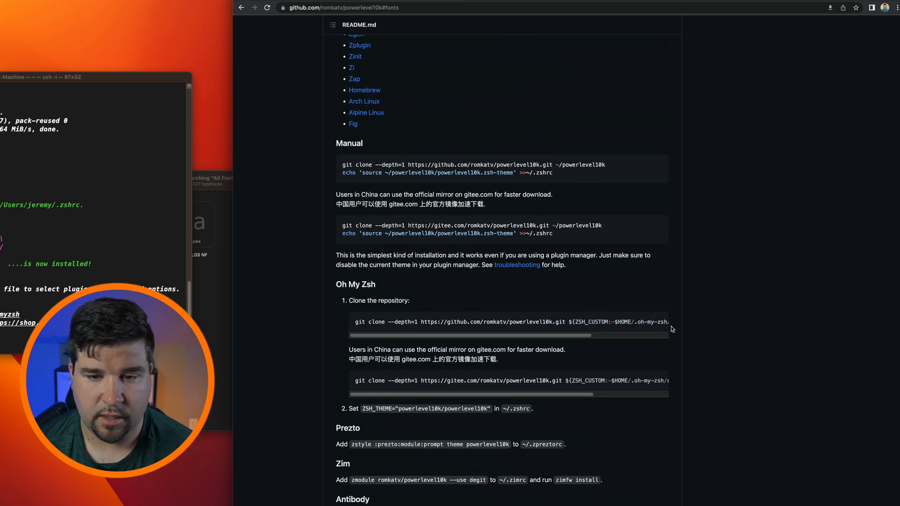
Run the copied Powerlevel10k git clone command for Oh My Zsh in Terminal.
{"action": "left_click", "coordinate": [662, 323]}
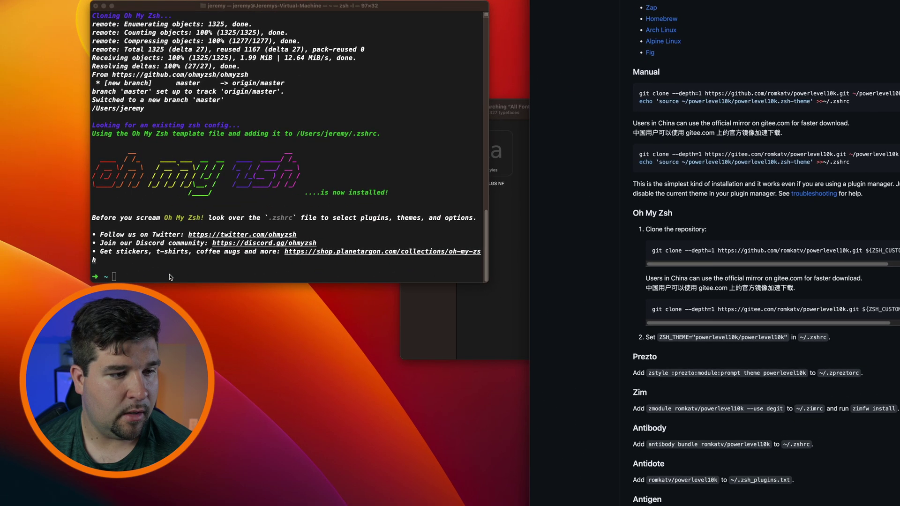
{"action": "left_click", "coordinate": [164, 277]}
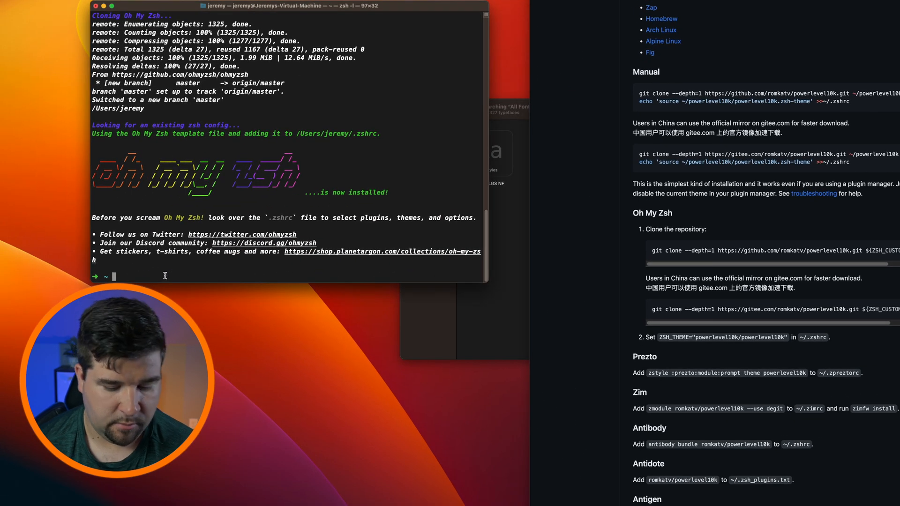
{"action": "key", "text": "super+v"}
{"action": "key", "text": "Return"}
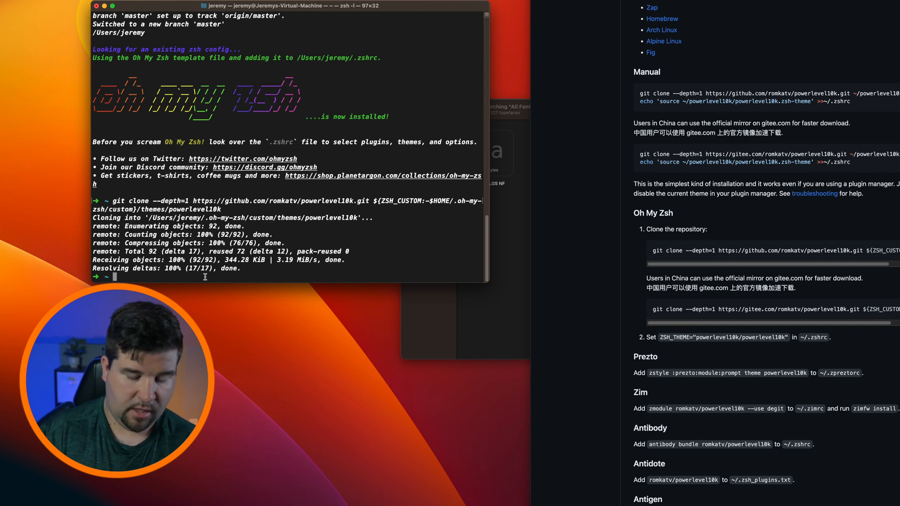
{"action": "type", "text": "nano "}
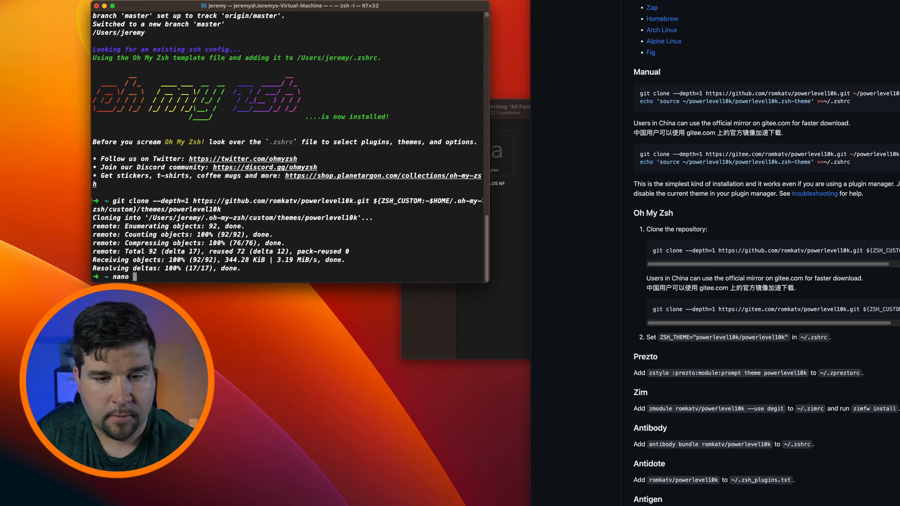
{"action": "type", "text": ".zsh"}
Edit .zshrc in nano, replacing ZSH_THEME robbyrussell with "powerlevel10k/powerlevel10k".
{"action": "key", "text": "Tab"}
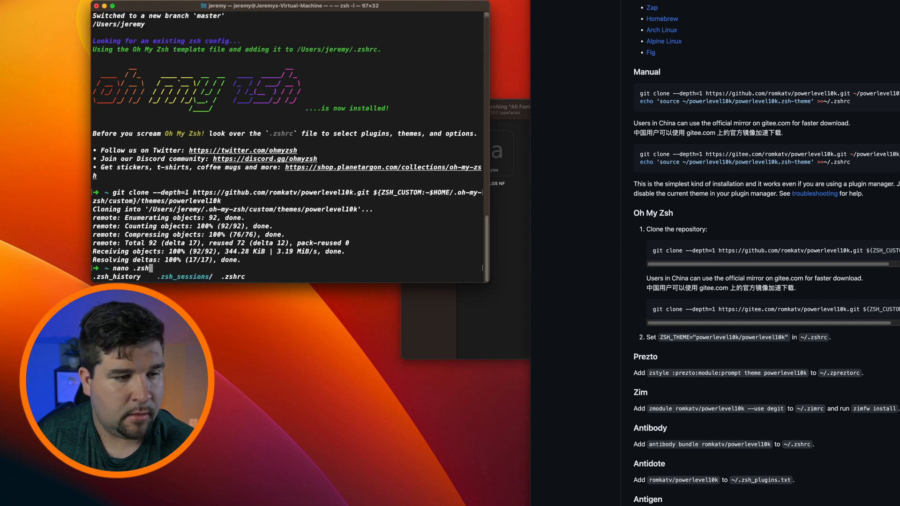
{"action": "key", "text": "Return"}
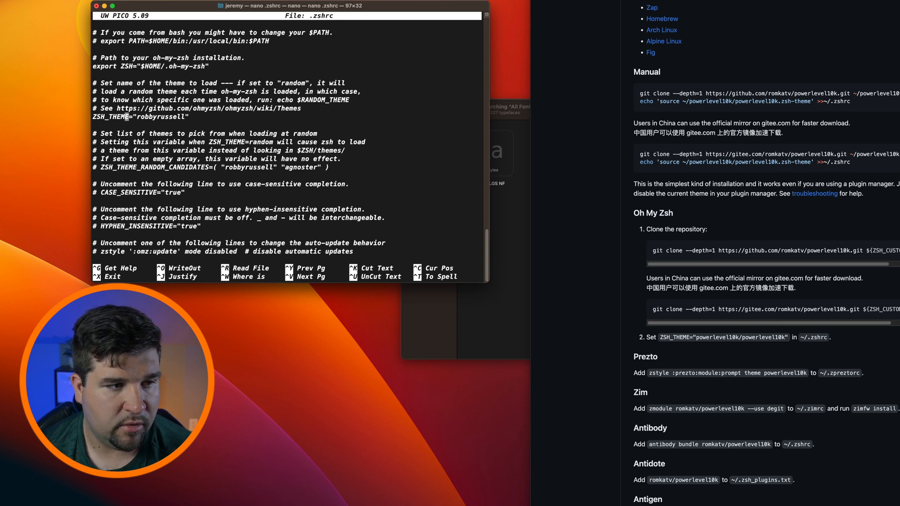
{"action": "key", "text": "BackSpace"}
{"action": "key", "text": "BackSpace"}
{"action": "key", "text": "BackSpace"}
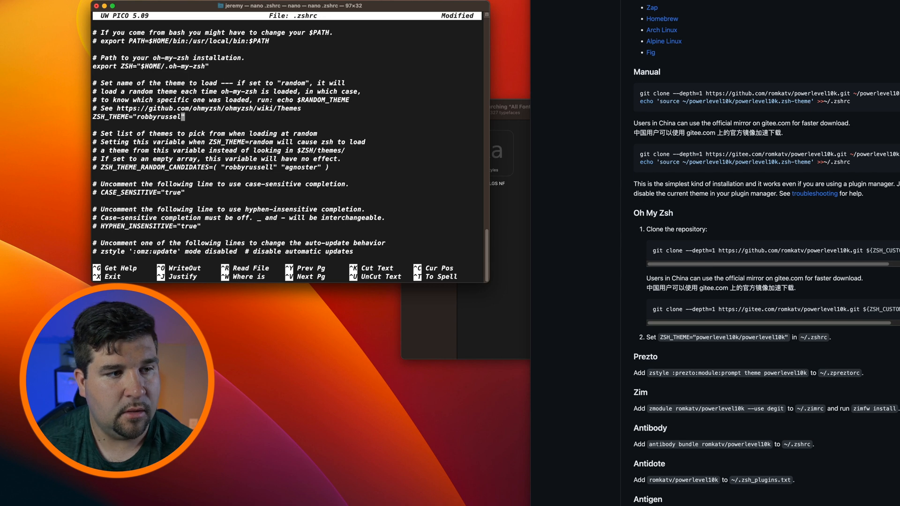
{"action": "key", "text": "BackSpace"}
{"action": "key", "text": "BackSpace"}
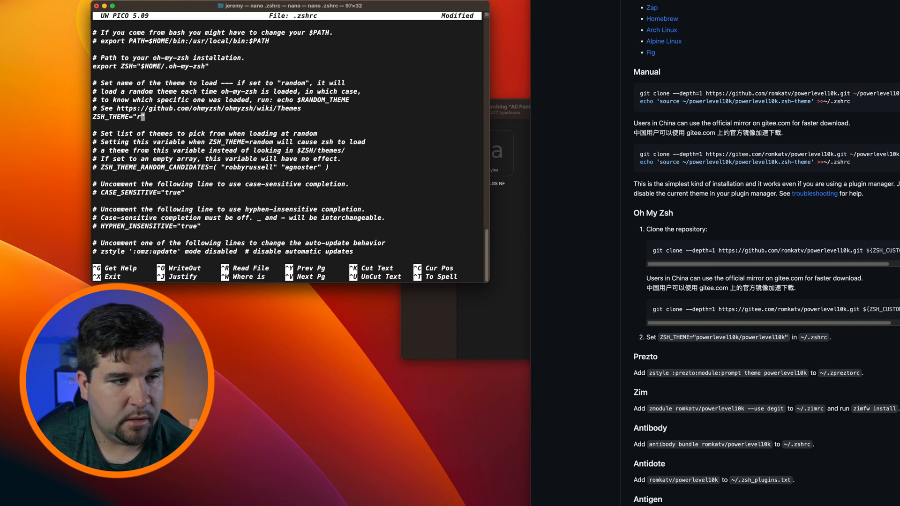
{"action": "key", "text": "BackSpace"}
{"action": "type", "text": "powerlevel"}
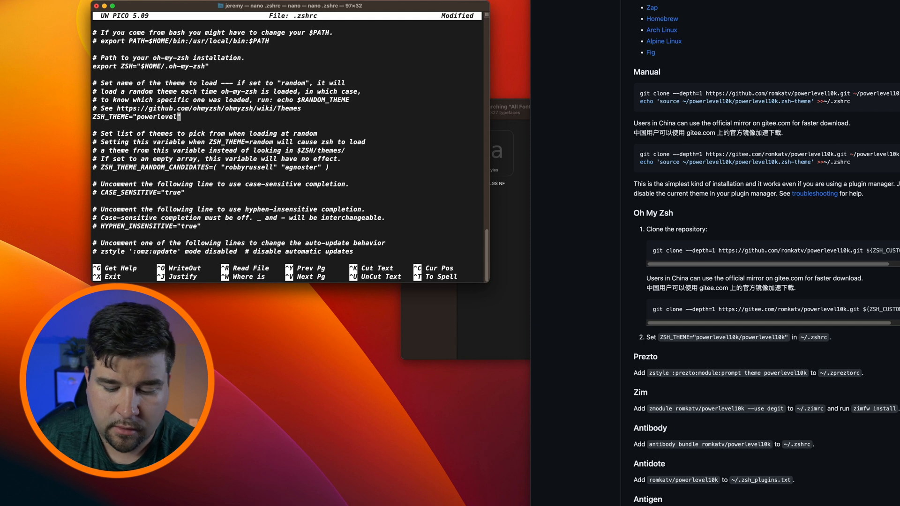
{"action": "type", "text": "10"}
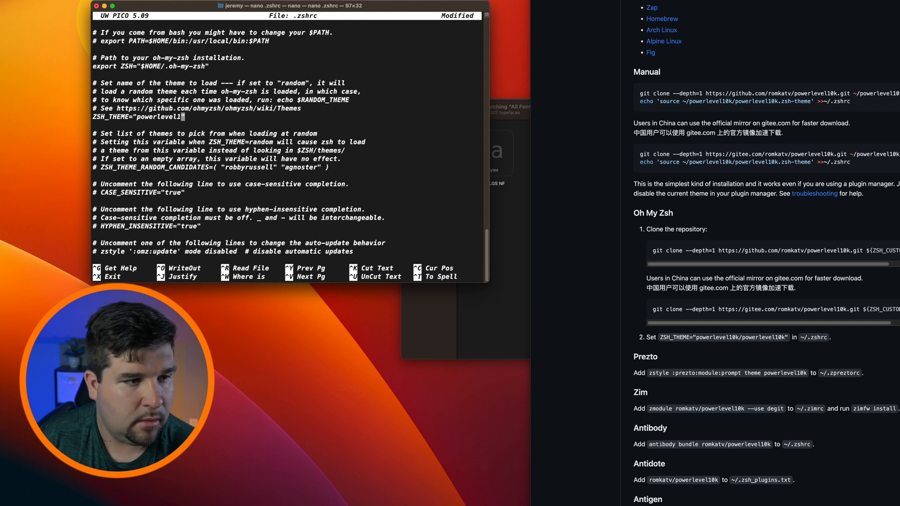
{"action": "type", "text": "k/powerlevel110k"}
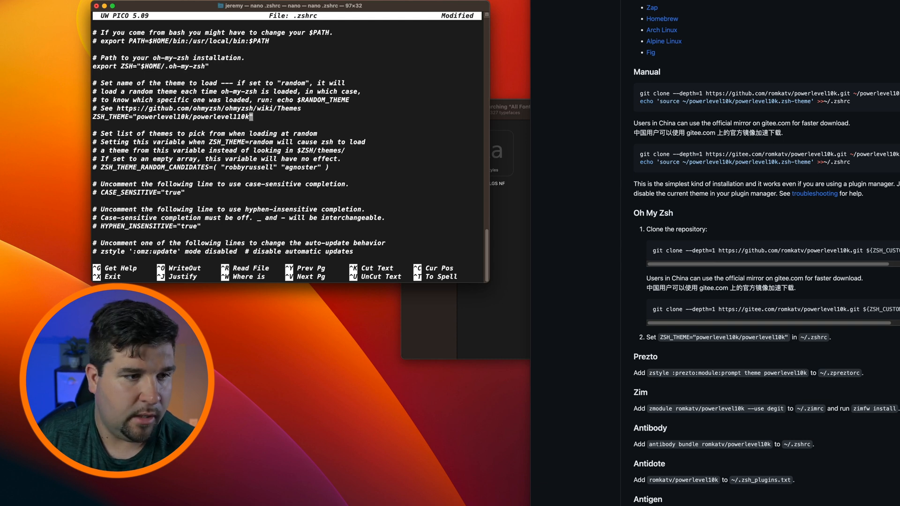
{"action": "key", "text": "BackSpace"}
{"action": "type", "text": "\""}
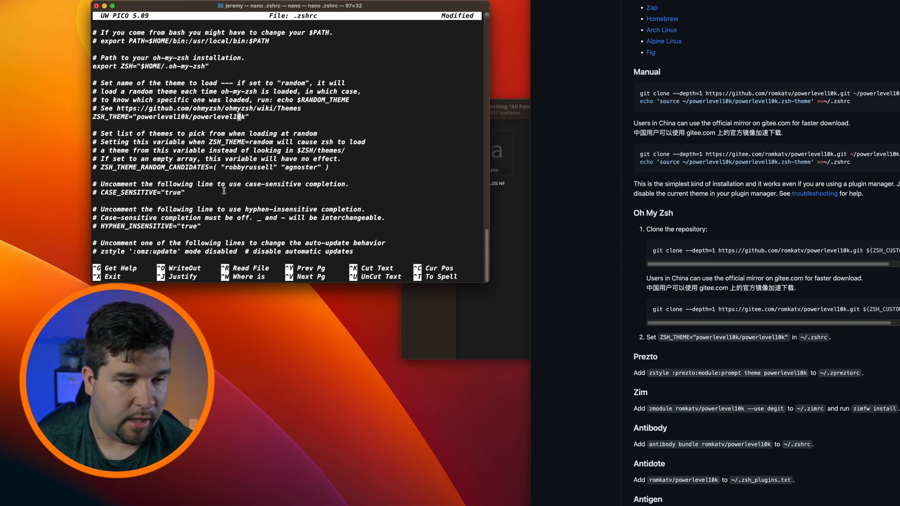
Save .zshrc and run exec zsh to start the Powerlevel10k wizard.
{"action": "key", "text": "ctrl+x"}
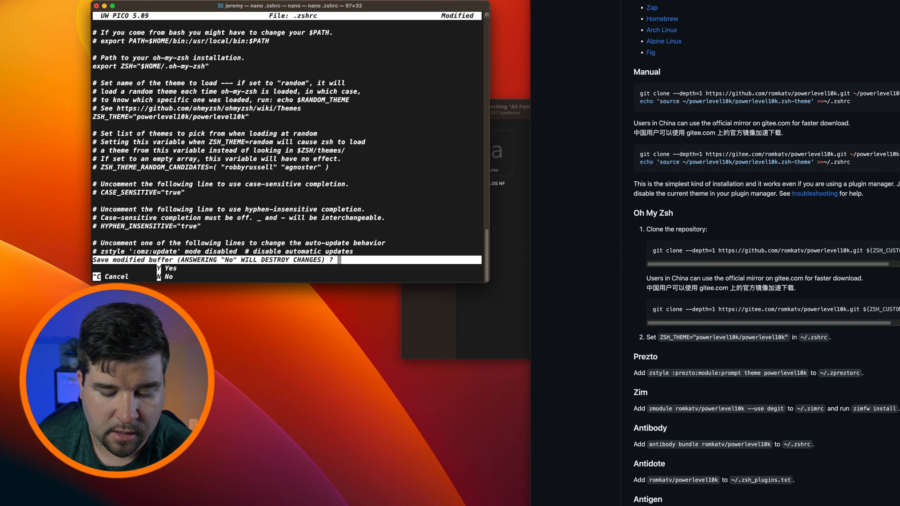
{"action": "key", "text": "y"}
{"action": "key", "text": "Return"}
{"action": "type", "text": "exec zsh"}
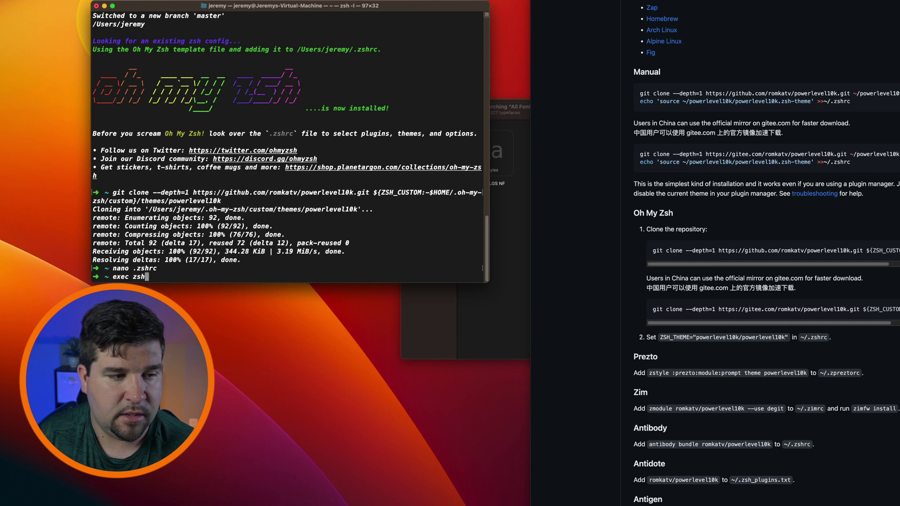
{"action": "key", "text": "Return"}
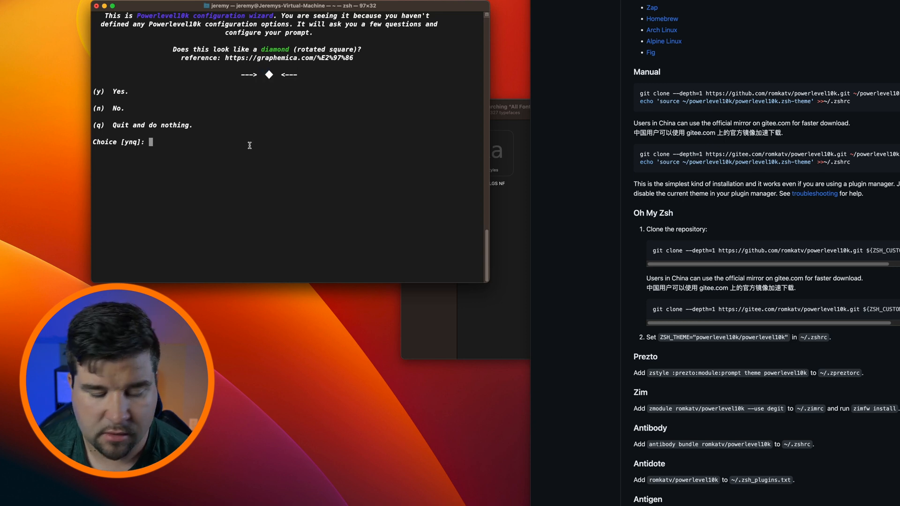
Answer y for the diamond, lock, upwards arrow and icon-spacing checks.
{"action": "key", "text": "y"}
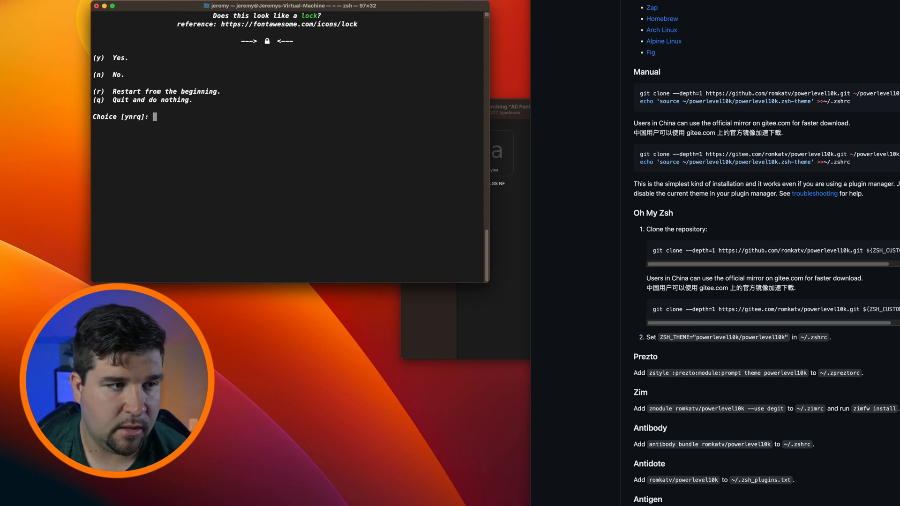
{"action": "key", "text": "y"}
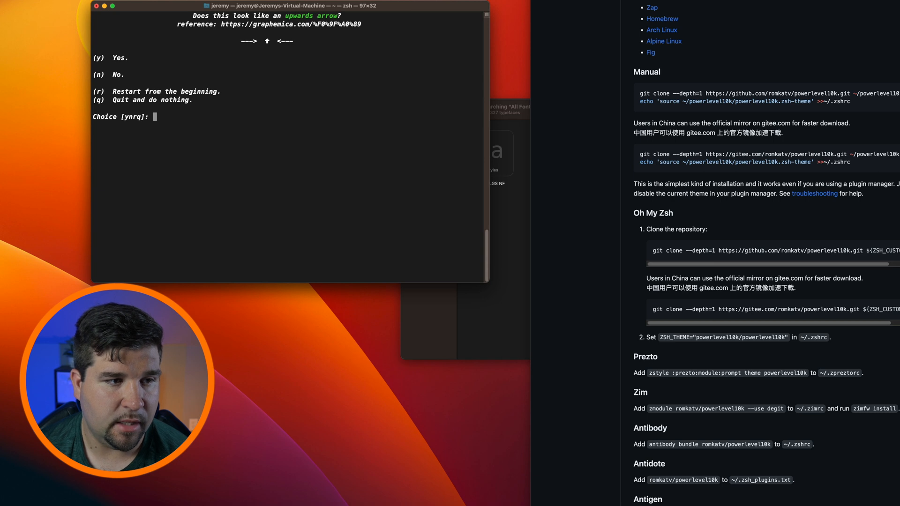
{"action": "key", "text": "y"}
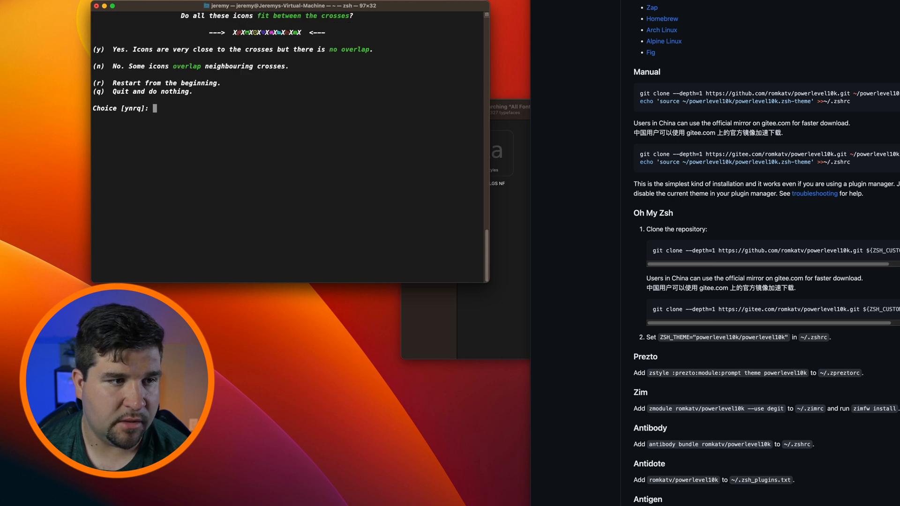
{"action": "key", "text": "y"}
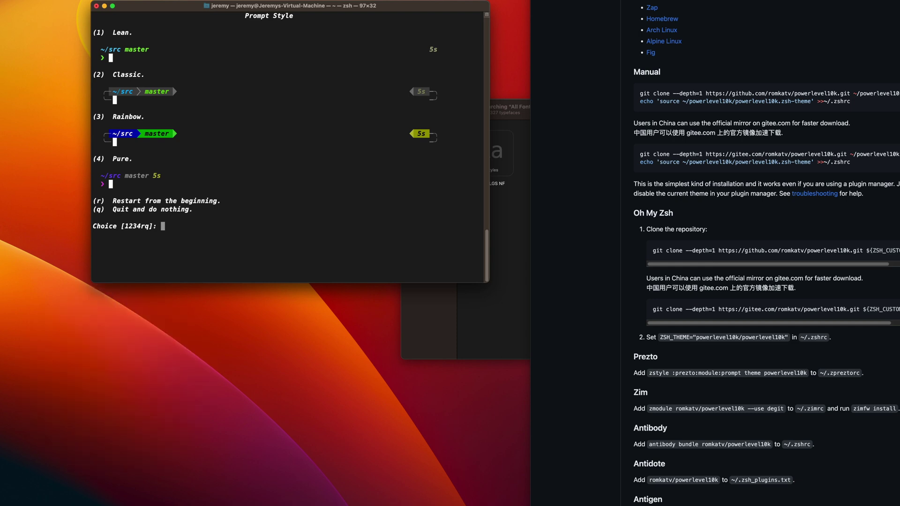
Choose Classic style, a color, 12-hour time, angled separators, head, tail and prompt height.
{"action": "key", "text": "2"}
{"action": "key", "text": "3"}
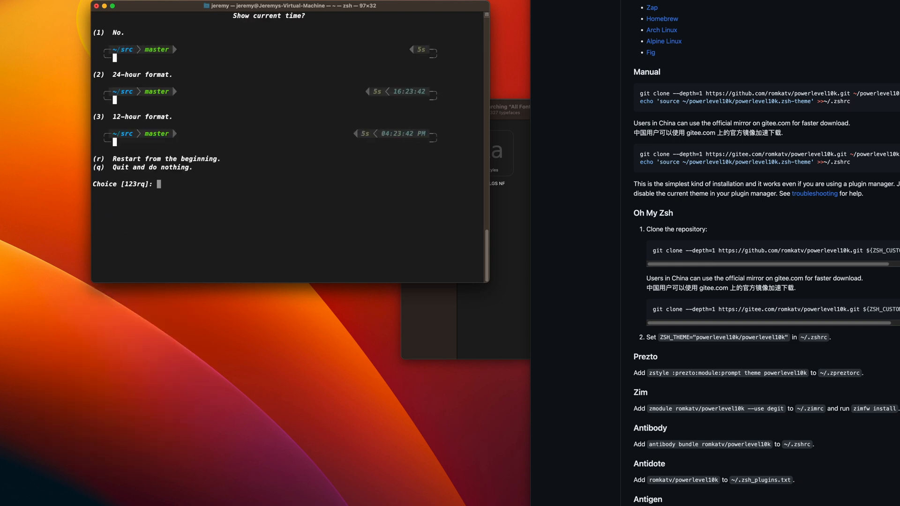
{"action": "key", "text": "3"}
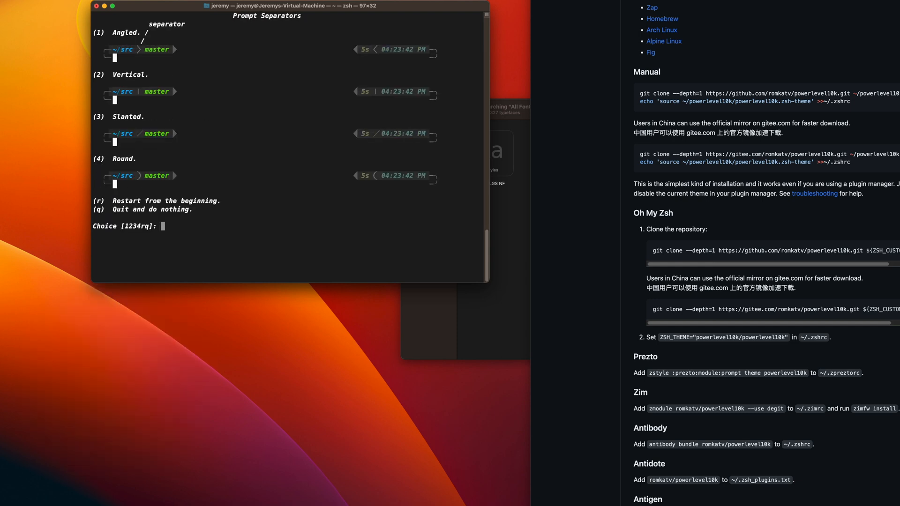
{"action": "key", "text": "1"}
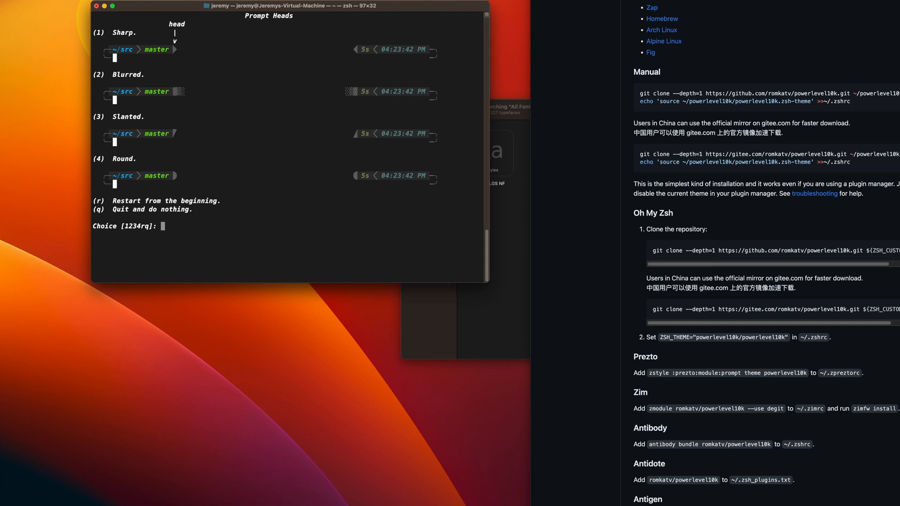
{"action": "key", "text": "1"}
{"action": "key", "text": "1"}
{"action": "key", "text": "2"}
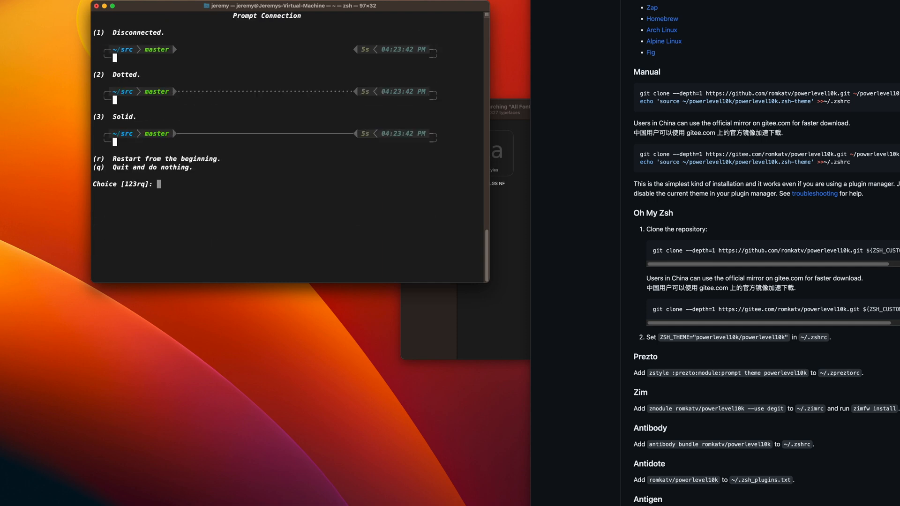
{"action": "key", "text": "1"}
Choose frame, compact spacing, many icons, flow, transient prompt, instant prompt and apply to .zshrc.
{"action": "key", "text": "4"}
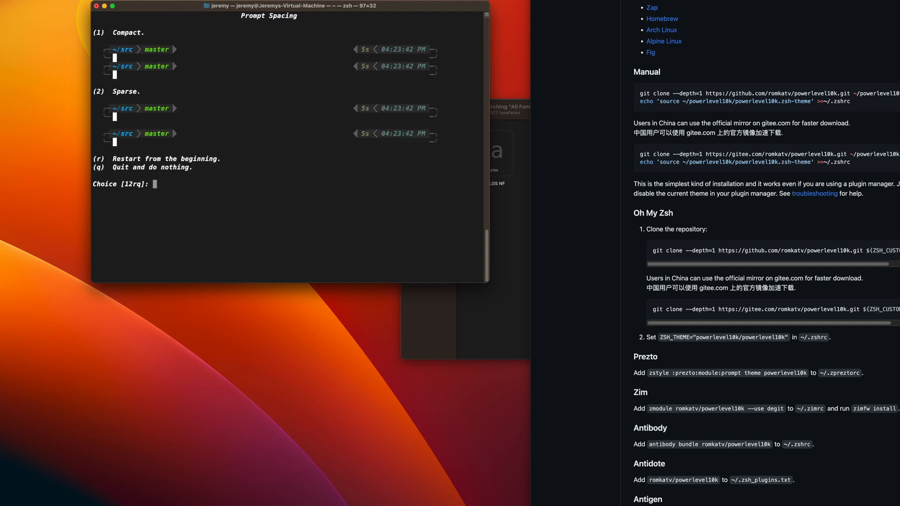
{"action": "key", "text": "1"}
{"action": "key", "text": "2"}
{"action": "key", "text": "1"}
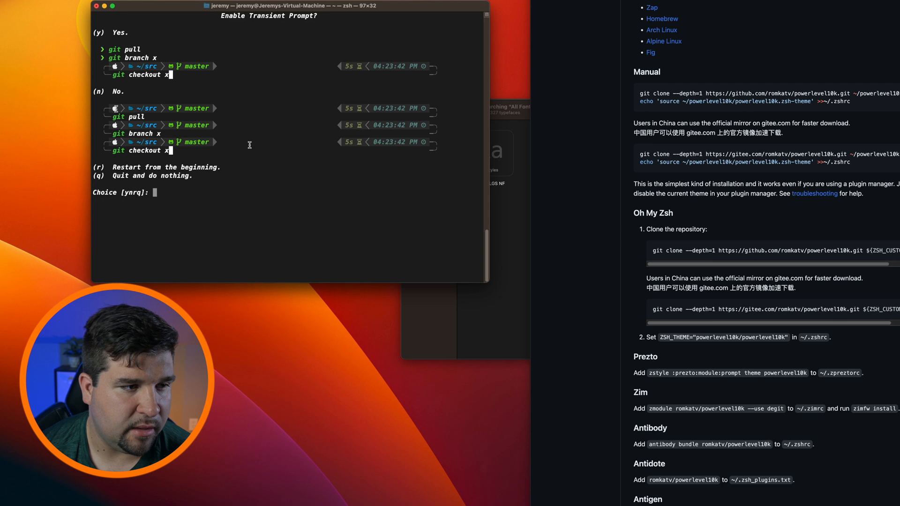
{"action": "left_click_drag", "start_coordinate": [112, 108], "coordinate": [229, 109]}
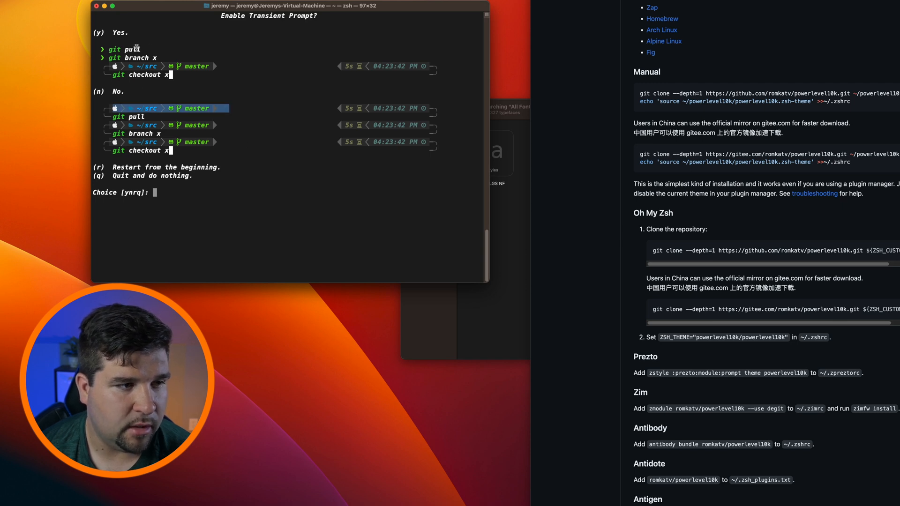
{"action": "key", "text": "y"}
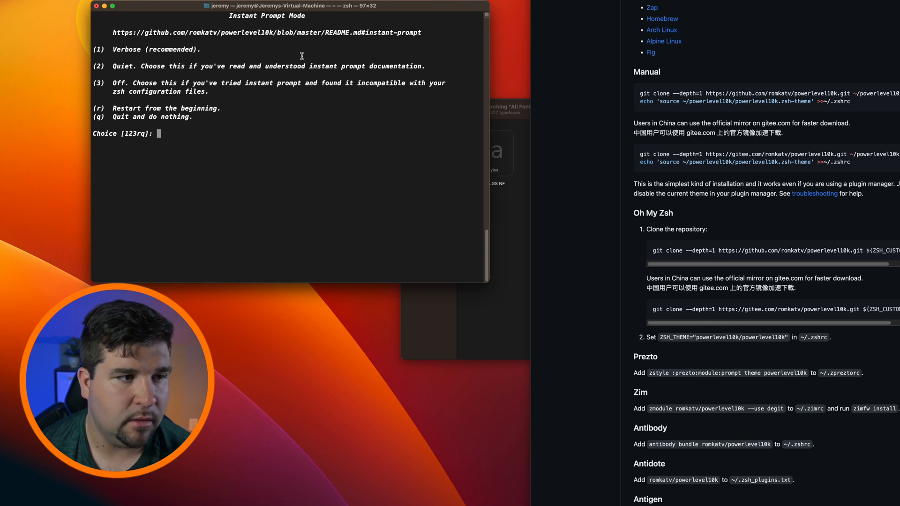
{"action": "key", "text": "1"}
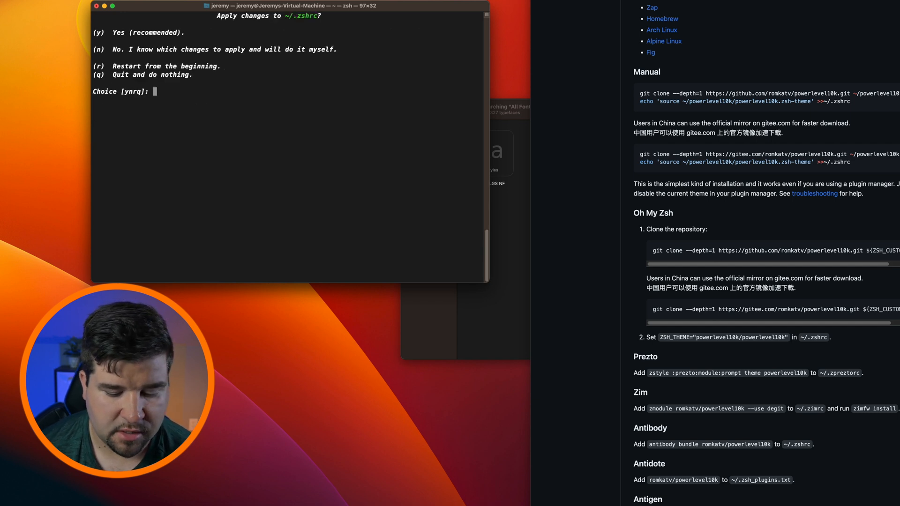
{"action": "key", "text": "y"}
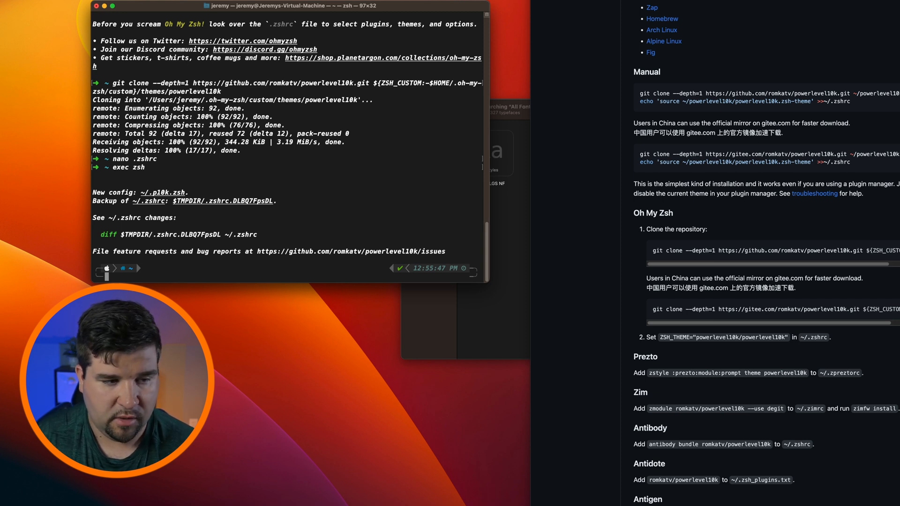
{"action": "type", "text": "clear"}
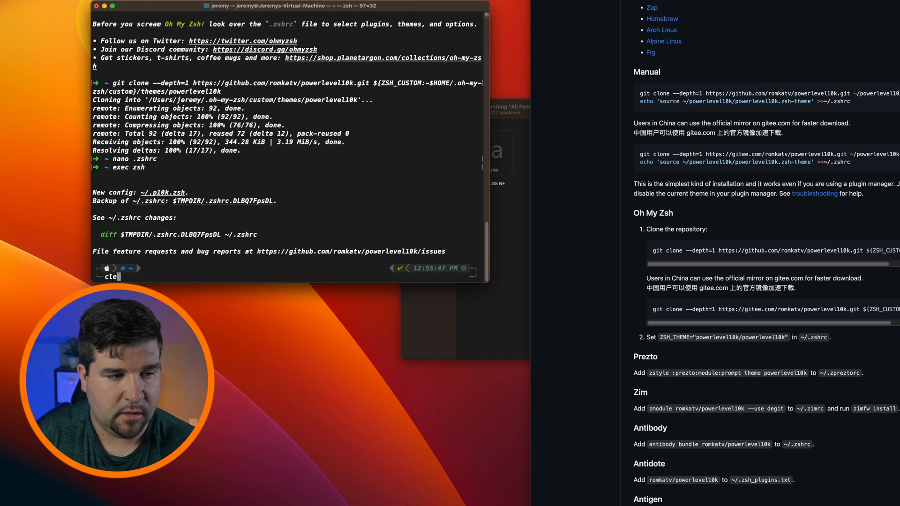
Clear the screen and run echo hello to test the new prompt.
{"action": "key", "text": "Return"}
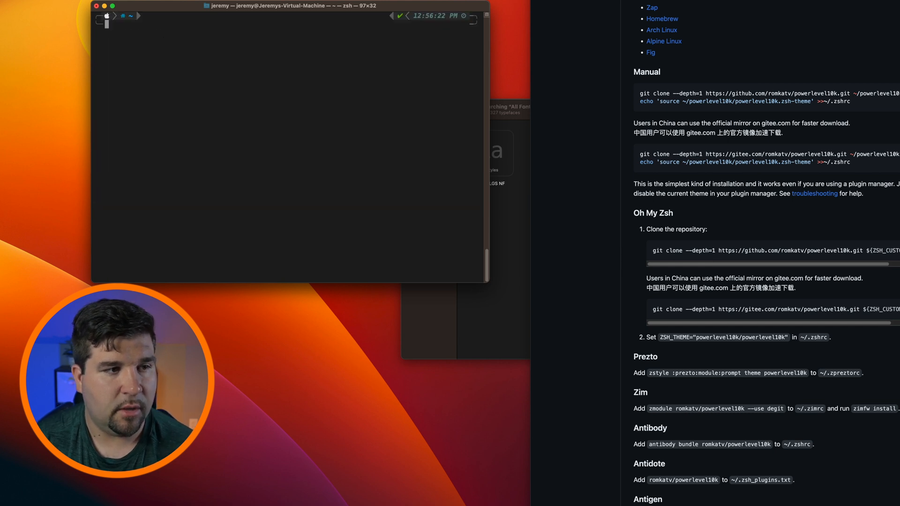
{"action": "type", "text": "ch"}
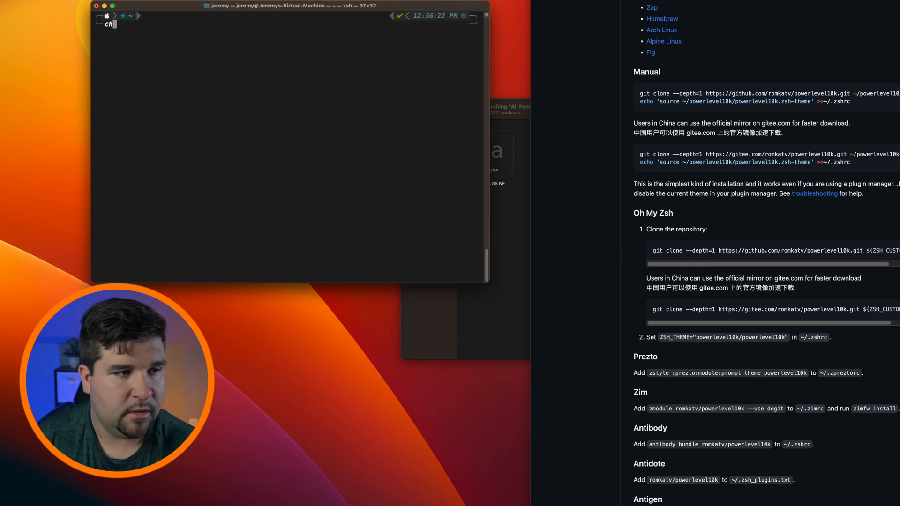
{"action": "type", "text": "cho "}
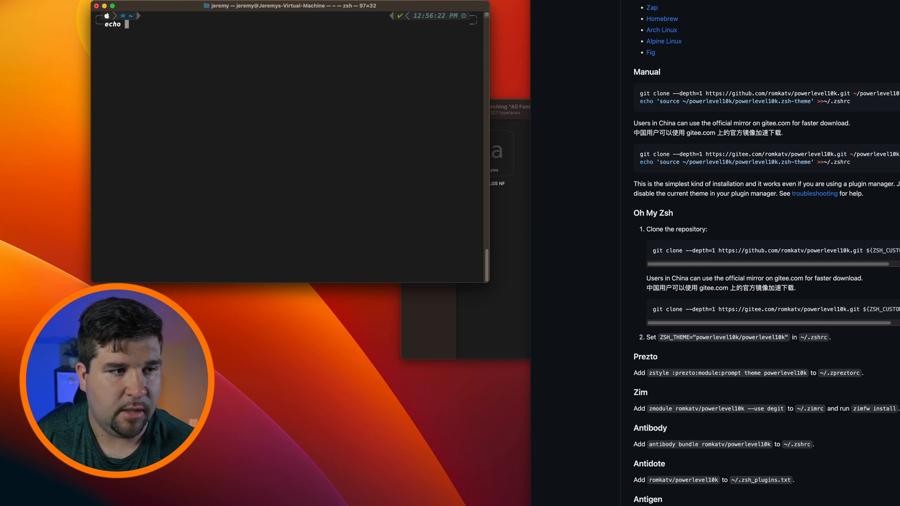
{"action": "type", "text": "hello"}
{"action": "key", "text": "Return"}
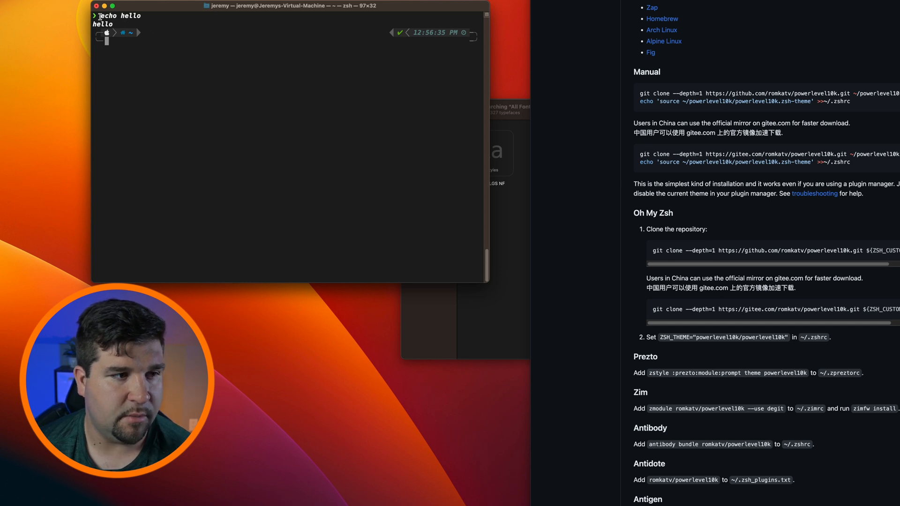
{"action": "left_click_drag", "start_coordinate": [100, 16], "coordinate": [140, 15]}
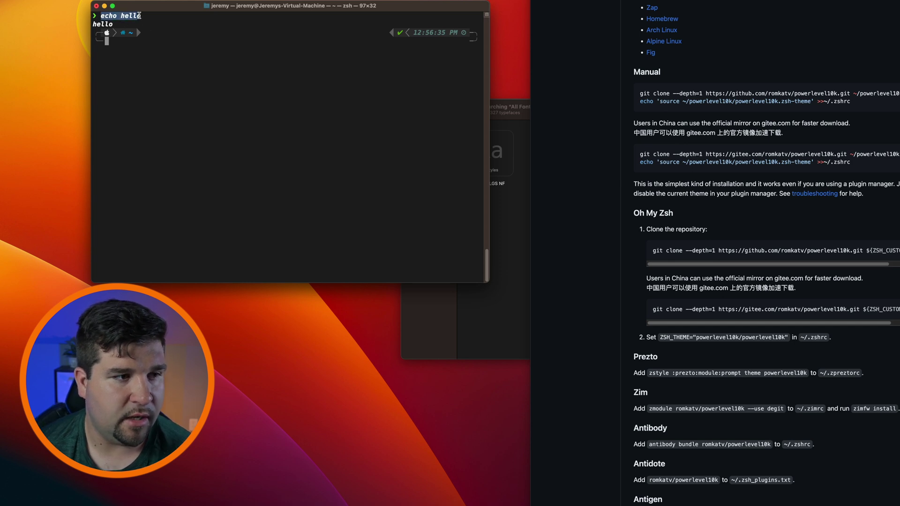
{"action": "left_click", "coordinate": [154, 46]}
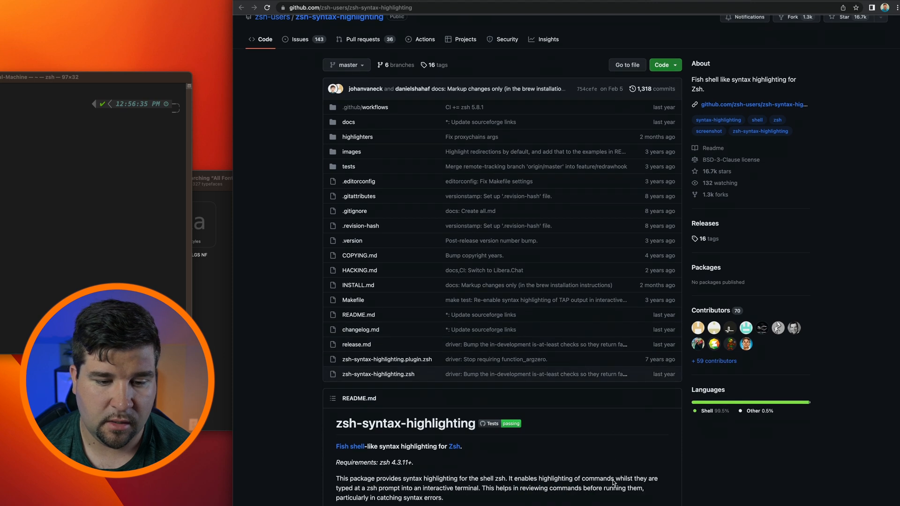
{"action": "scroll", "coordinate": [627, 429], "scroll_direction": "down", "scroll_amount": 5}
{"action": "scroll", "coordinate": [612, 457], "scroll_direction": "down", "scroll_amount": 4}
{"action": "scroll", "coordinate": [604, 477], "scroll_direction": "down", "scroll_amount": 3}
{"action": "scroll", "coordinate": [604, 478], "scroll_direction": "down", "scroll_amount": 3}
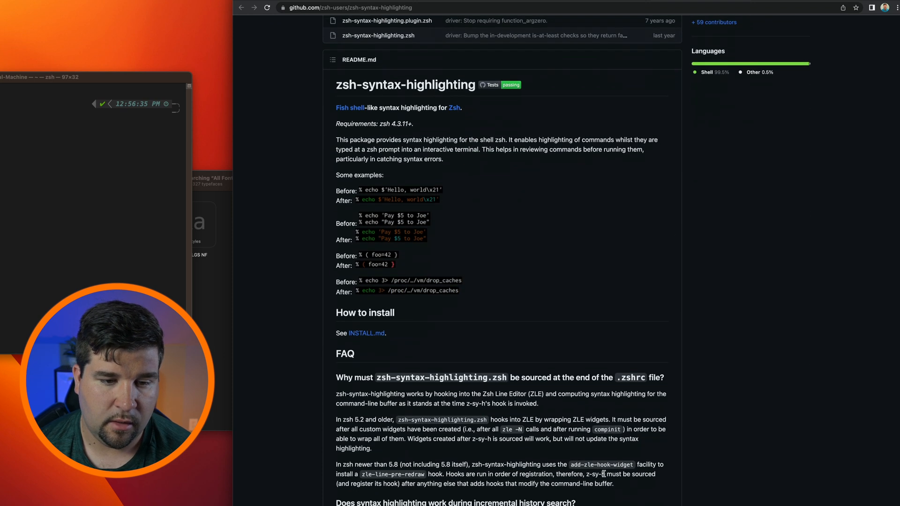
{"action": "scroll", "coordinate": [605, 477], "scroll_direction": "down", "scroll_amount": 2}
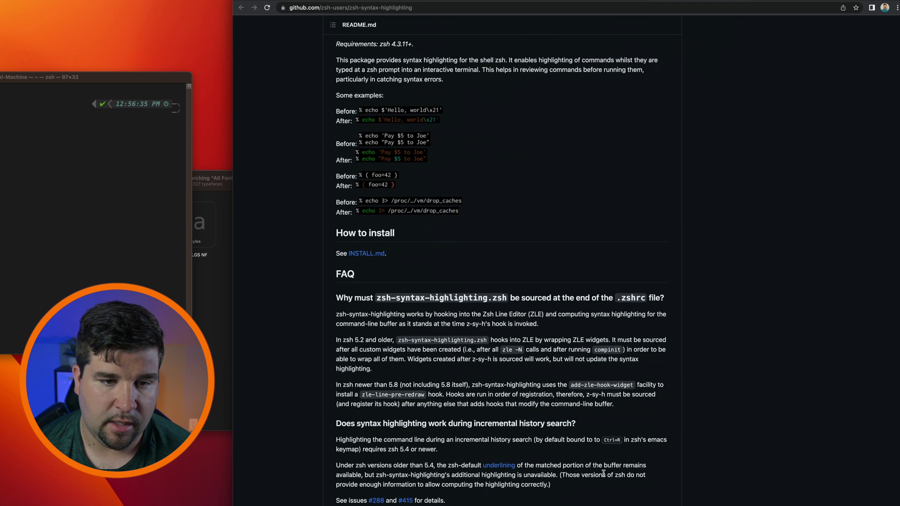
Copy the Oh My Zsh git clone command from zsh-syntax-highlighting's INSTALL.md and return to Terminal.
{"action": "left_click", "coordinate": [366, 254]}
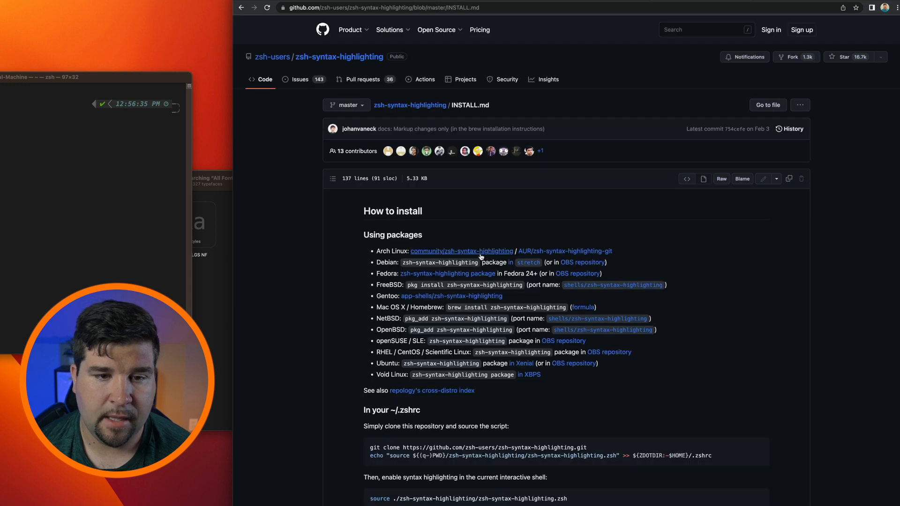
{"action": "scroll", "coordinate": [633, 316], "scroll_direction": "down", "scroll_amount": 2}
{"action": "scroll", "coordinate": [657, 328], "scroll_direction": "down", "scroll_amount": 1}
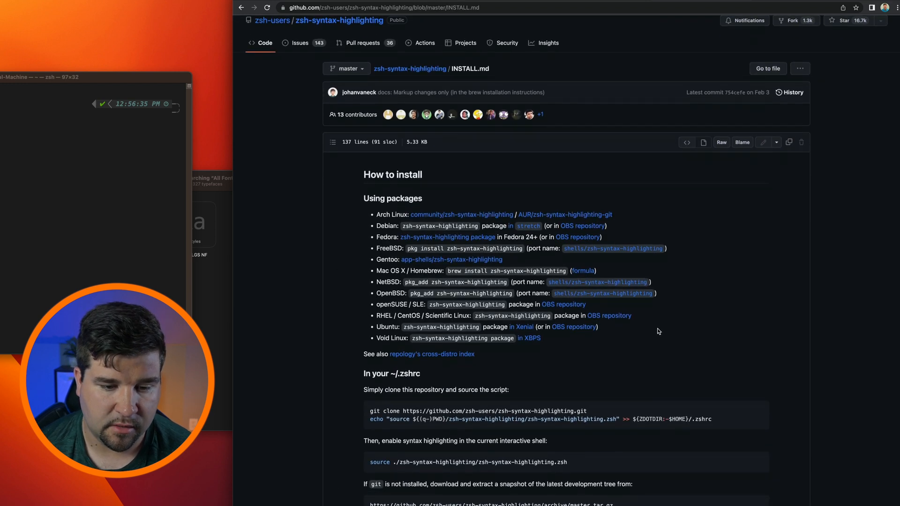
{"action": "scroll", "coordinate": [659, 331], "scroll_direction": "down", "scroll_amount": 5}
{"action": "scroll", "coordinate": [662, 333], "scroll_direction": "down", "scroll_amount": 1}
{"action": "scroll", "coordinate": [662, 333], "scroll_direction": "down", "scroll_amount": 1}
{"action": "scroll", "coordinate": [662, 332], "scroll_direction": "down", "scroll_amount": 2}
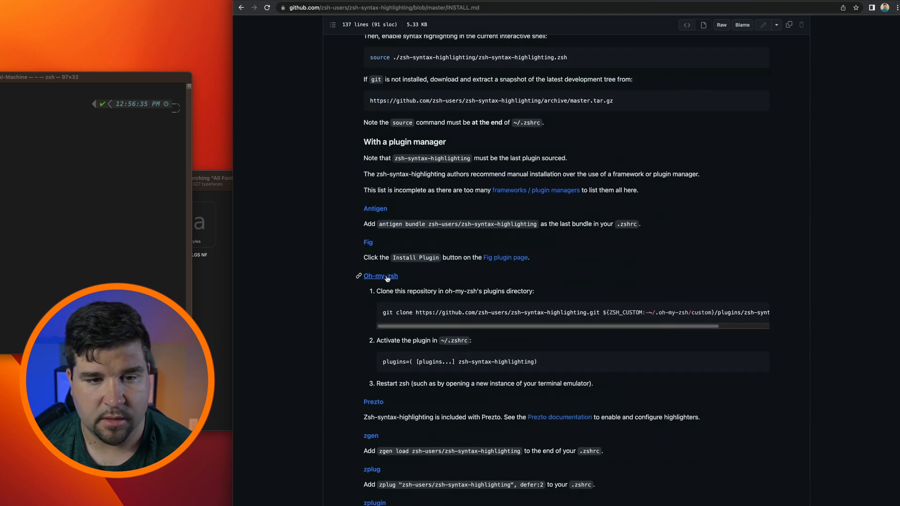
{"action": "mouse_move", "coordinate": [573, 312]}
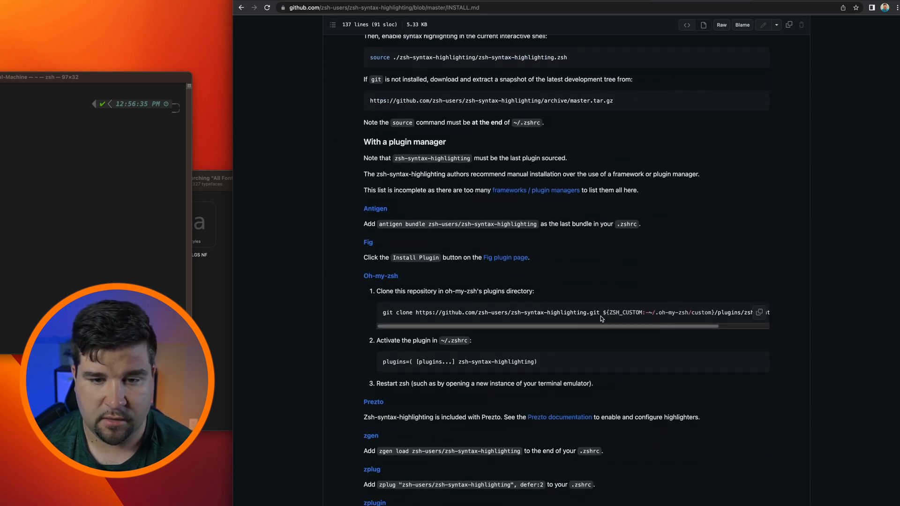
{"action": "left_click", "coordinate": [759, 313]}
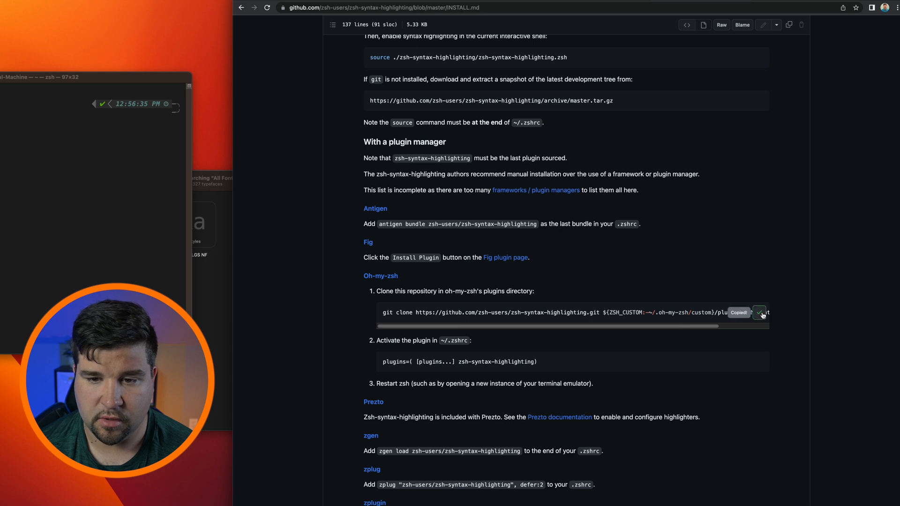
{"action": "left_click", "coordinate": [135, 203]}
Run the pasted git clone of zsh-syntax-highlighting into the Oh My Zsh custom plugins folder.
{"action": "key", "text": "super+v"}
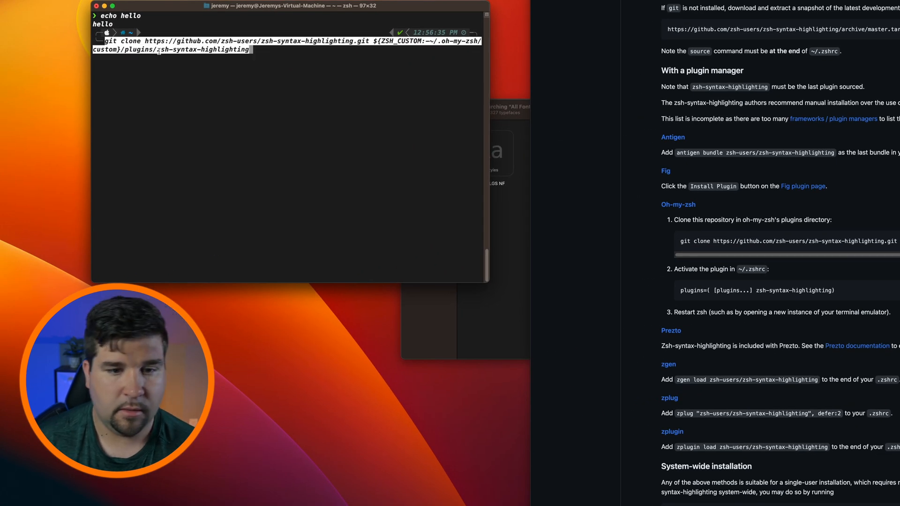
{"action": "key", "text": "Return"}
{"action": "type", "text": "n"}
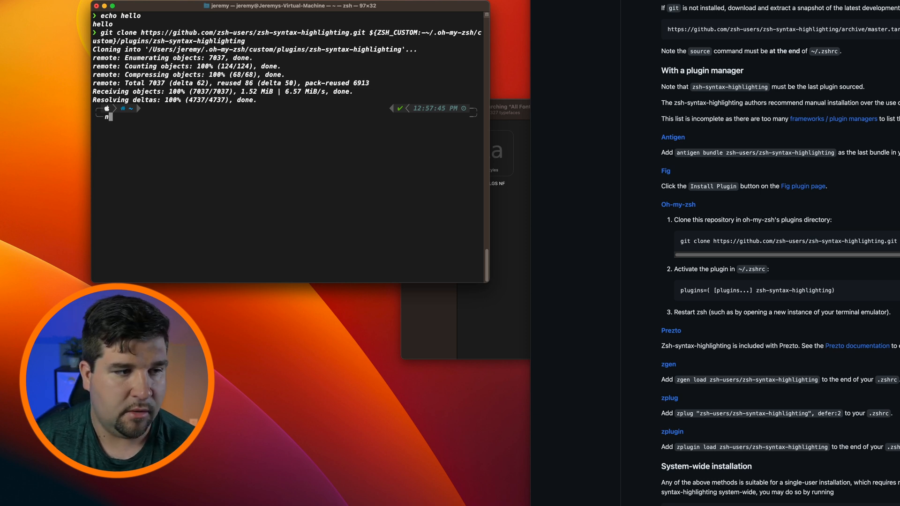
{"action": "type", "text": "ano .zs"}
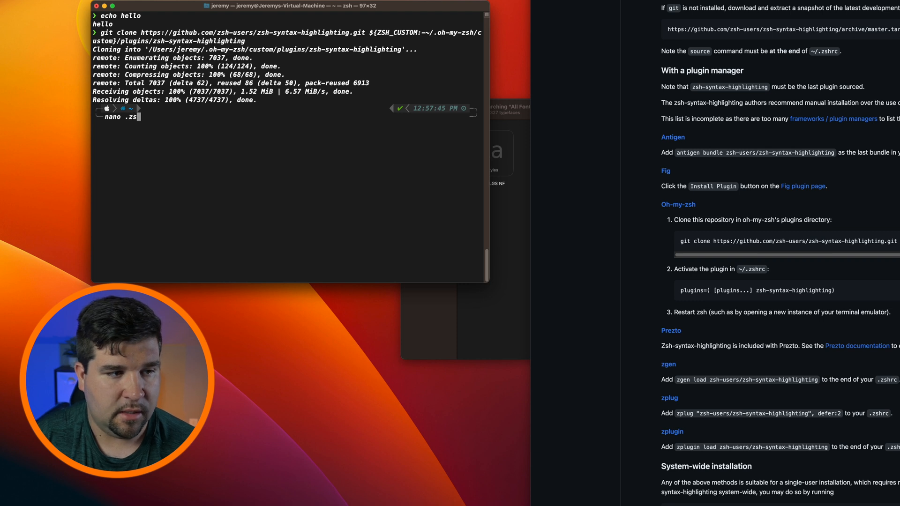
In nano .zshrc, add zsh-syntax-highlighting to the plugins=(git) list.
{"action": "key", "text": "Return"}
{"action": "key", "text": "Down"}
{"action": "key", "text": "Down"}
{"action": "key", "text": "Down"}
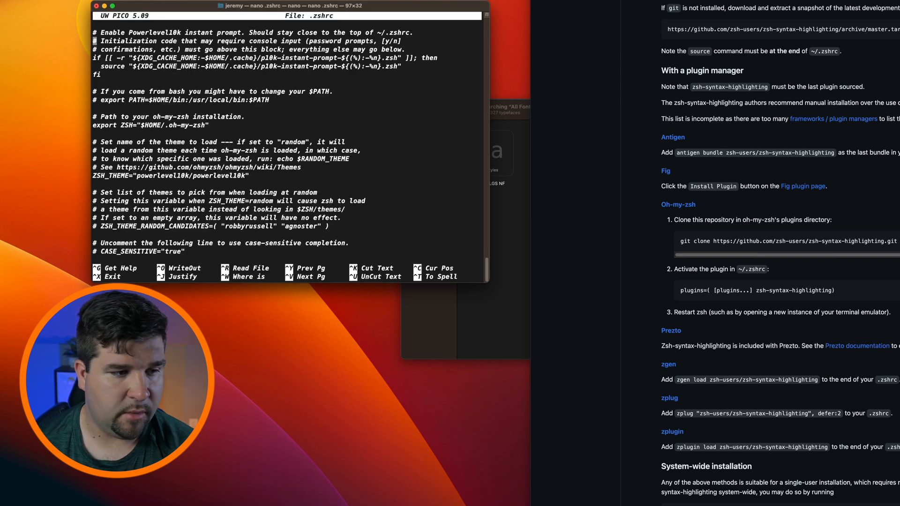
{"action": "key", "text": "Down"}
{"action": "key", "text": "Down"}
{"action": "key", "text": "Down"}
{"action": "key", "text": "Down"}
{"action": "key", "text": "Down"}
{"action": "key", "text": "Down"}
{"action": "key", "text": "Down"}
{"action": "key", "text": "Down"}
{"action": "key", "text": "Down"}
{"action": "key", "text": "Down"}
{"action": "key", "text": "Down"}
{"action": "key", "text": "Down"}
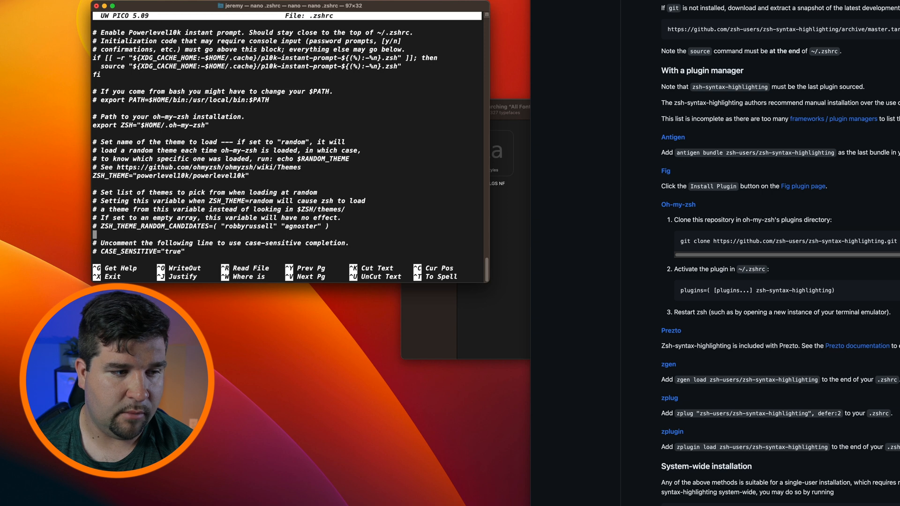
{"action": "key", "text": "Down"}
{"action": "key", "text": "Down"}
{"action": "key", "text": "Down"}
{"action": "key", "text": "Down"}
{"action": "key", "text": "Down"}
{"action": "key", "text": "Down"}
{"action": "key", "text": "Down"}
{"action": "key", "text": "Down"}
{"action": "key", "text": "Down"}
{"action": "key", "text": "Down"}
{"action": "key", "text": "Down"}
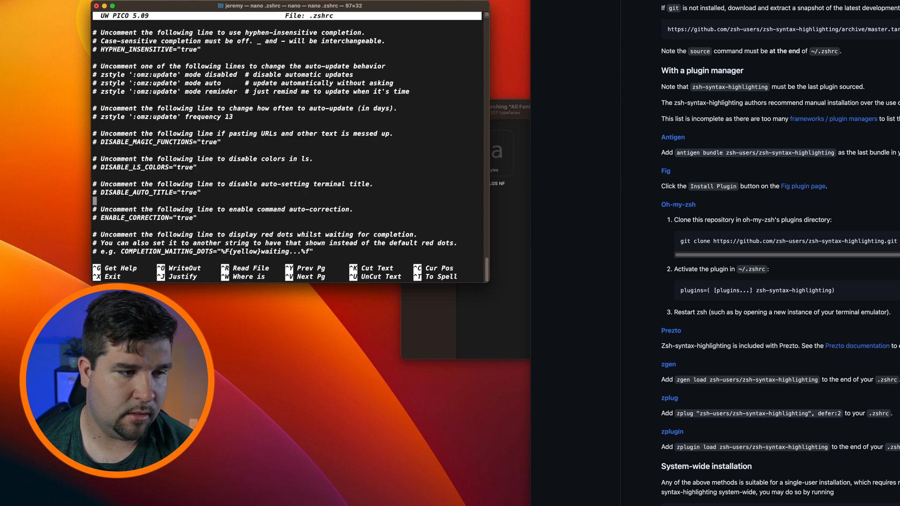
{"action": "key", "text": "Down"}
{"action": "key", "text": "Down"}
{"action": "key", "text": "Down"}
{"action": "key", "text": "Down"}
{"action": "key", "text": "Down"}
{"action": "key", "text": "Down"}
{"action": "key", "text": "Down"}
{"action": "key", "text": "Down"}
{"action": "key", "text": "Down"}
{"action": "key", "text": "Down"}
{"action": "key", "text": "Down"}
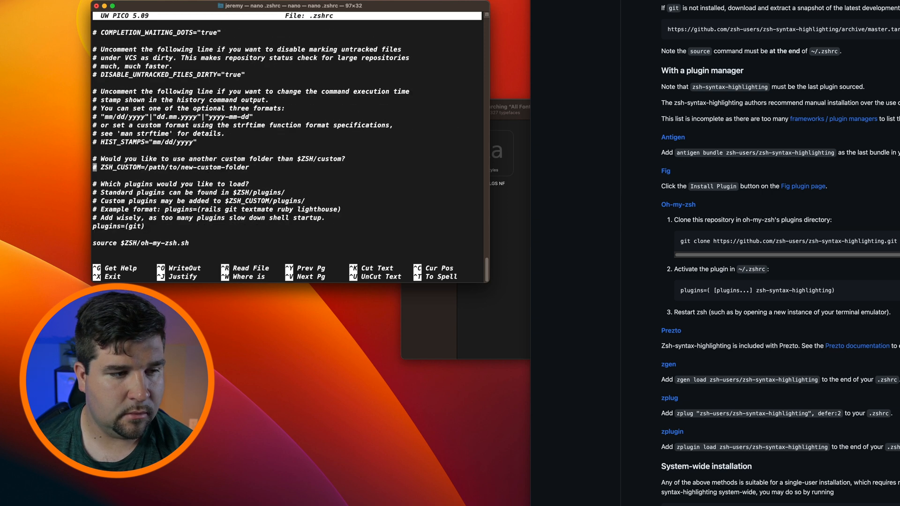
{"action": "key", "text": "Down"}
{"action": "key", "text": "Down"}
{"action": "key", "text": "Down"}
{"action": "key", "text": "Return"}
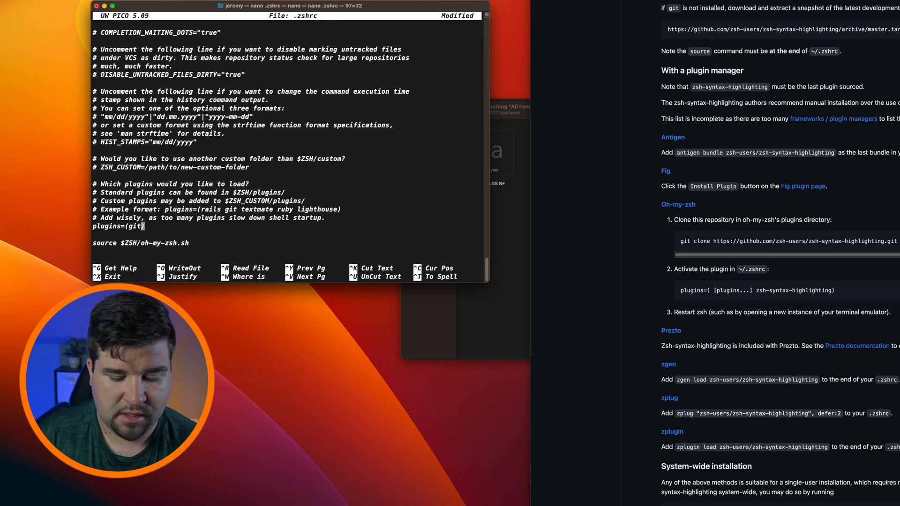
{"action": "type", "text": "zs"}
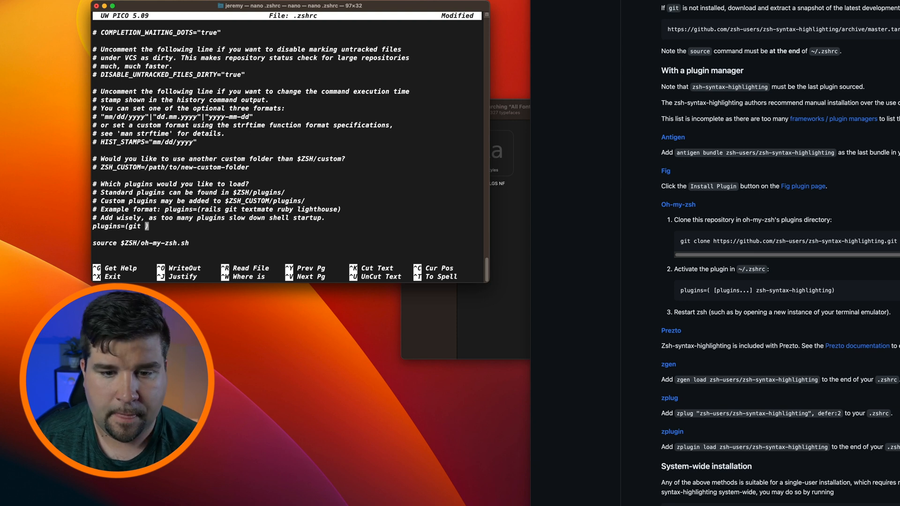
{"action": "type", "text": "h-"}
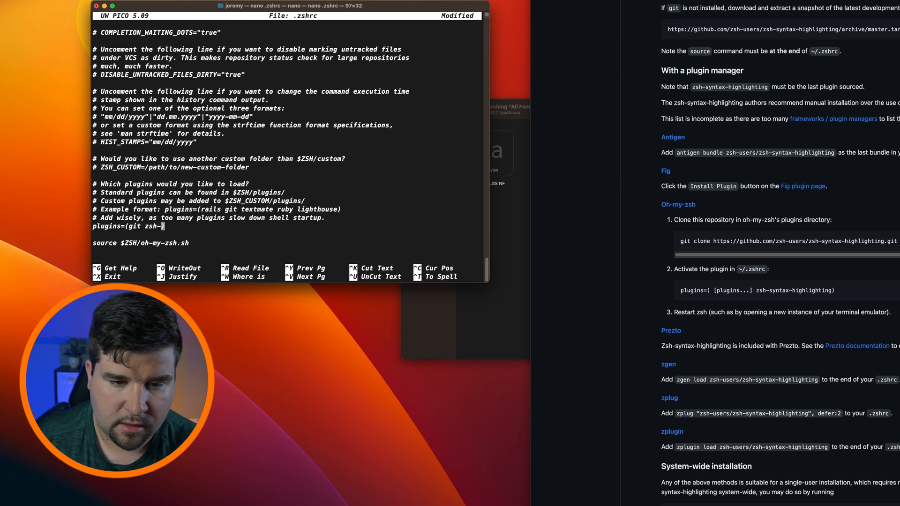
{"action": "type", "text": "sy"}
{"action": "type", "text": "ntax"}
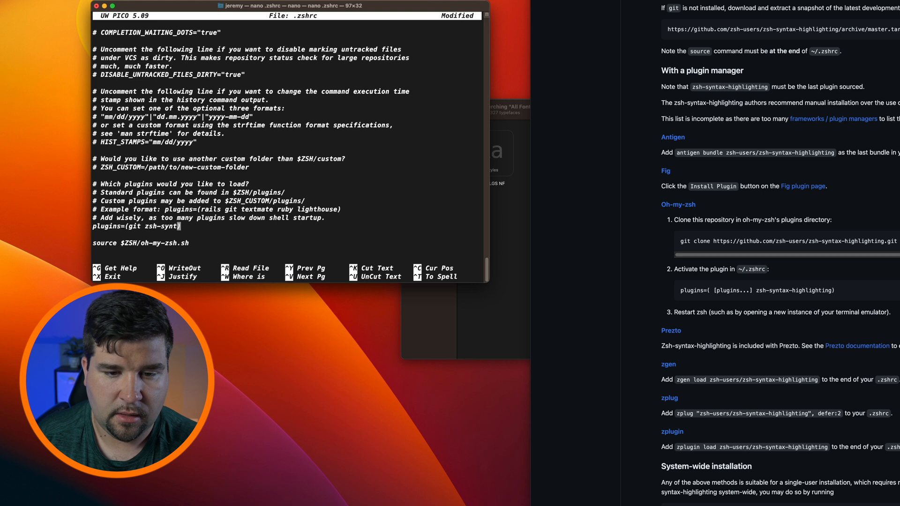
{"action": "type", "text": "-sig"}
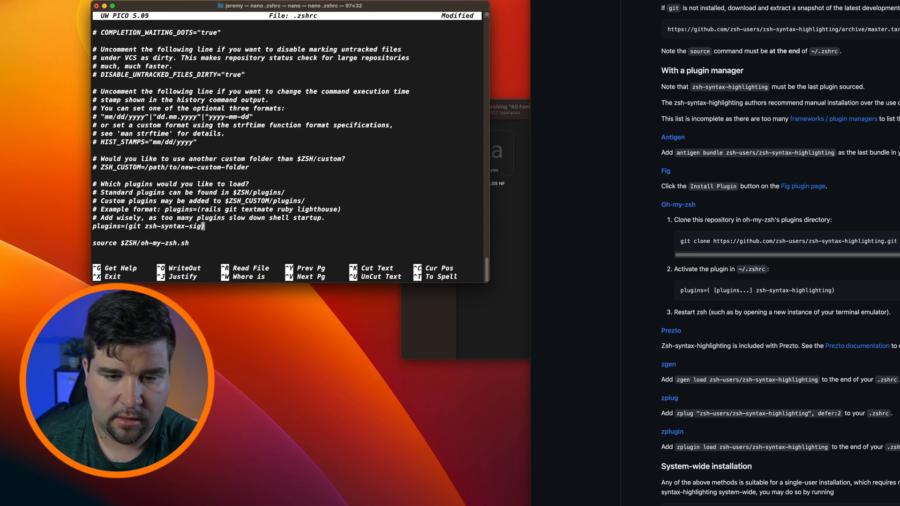
{"action": "type", "text": "hlightin"}
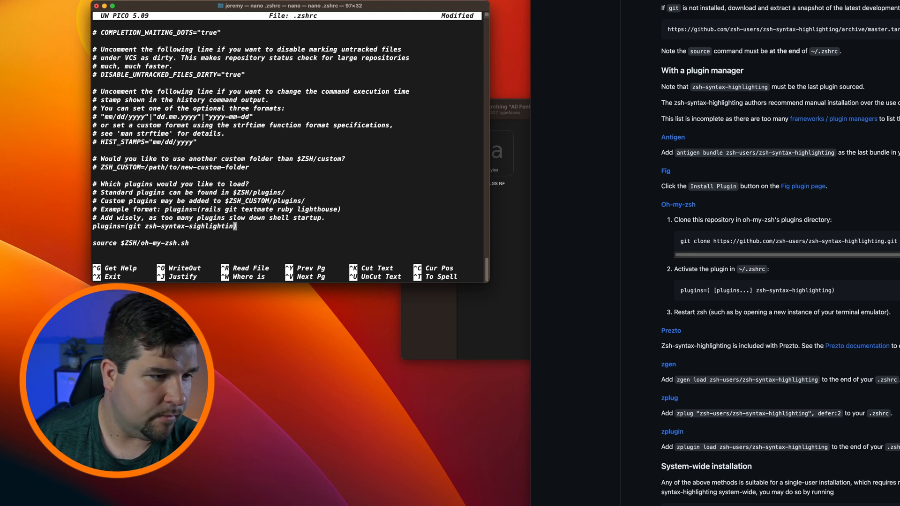
{"action": "key", "text": "BackSpace"}
{"action": "key", "text": "BackSpace"}
{"action": "key", "text": "BackSpace"}
{"action": "key", "text": "BackSpace"}
{"action": "key", "text": "BackSpace"}
{"action": "key", "text": "BackSpace"}
{"action": "key", "text": "BackSpace"}
{"action": "key", "text": "BackSpace"}
{"action": "key", "text": "BackSpace"}
{"action": "type", "text": "high"}
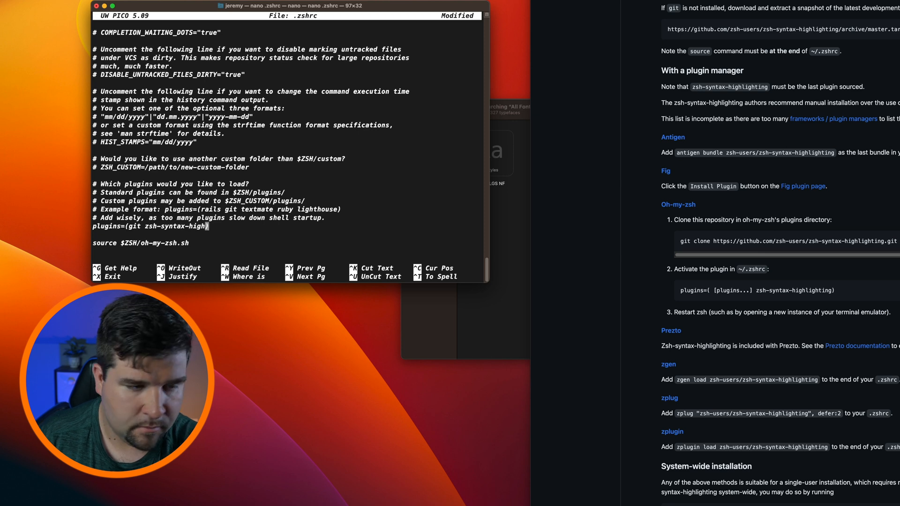
{"action": "type", "text": "lighting"}
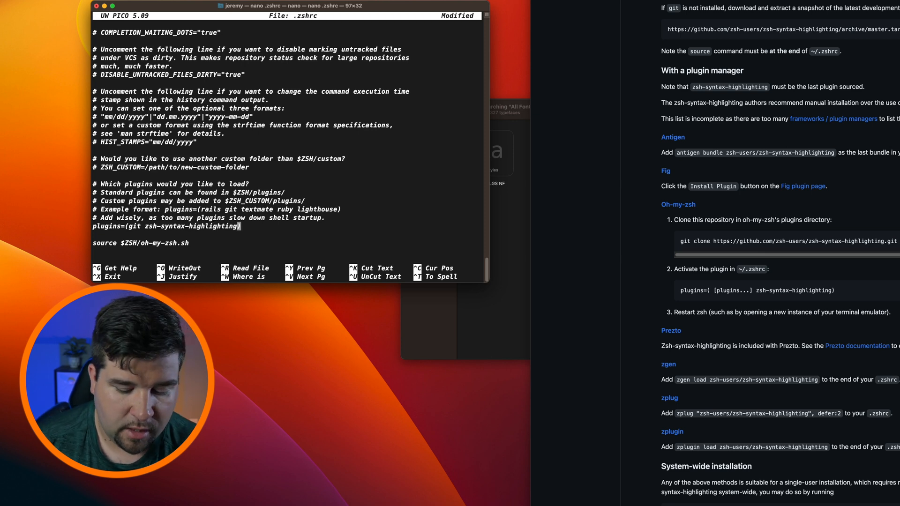
Save .zshrc, exit nano and run echo hello to check the highlighting.
{"action": "key", "text": "ctrl+x"}
{"action": "key", "text": "y"}
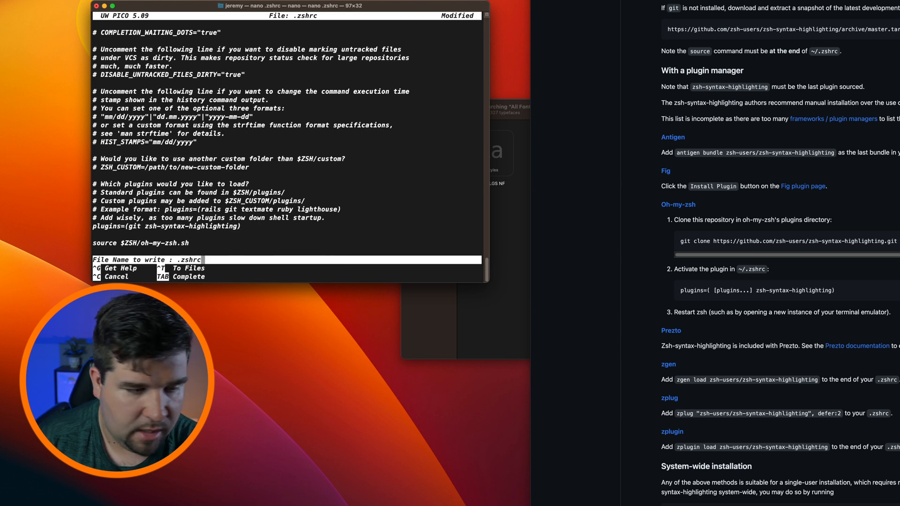
{"action": "key", "text": "Return"}
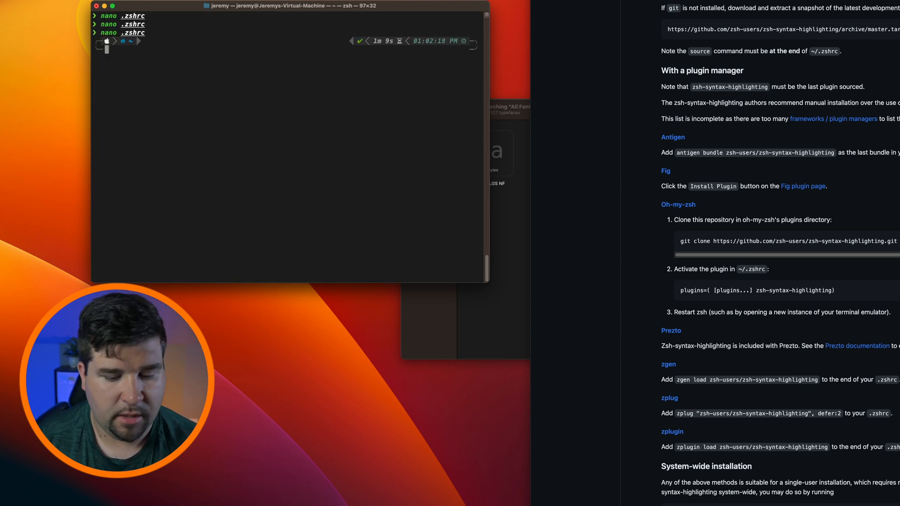
{"action": "type", "text": "ec"}
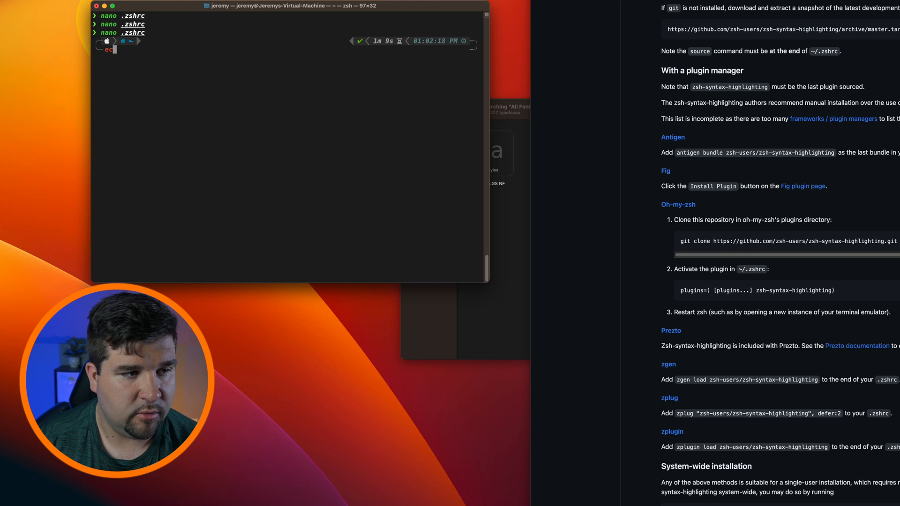
{"action": "type", "text": "ho "}
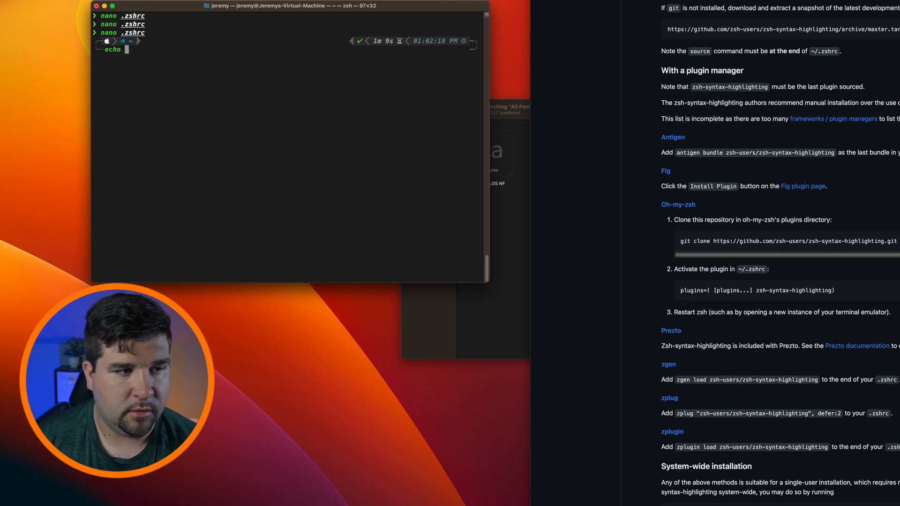
{"action": "type", "text": " el"}
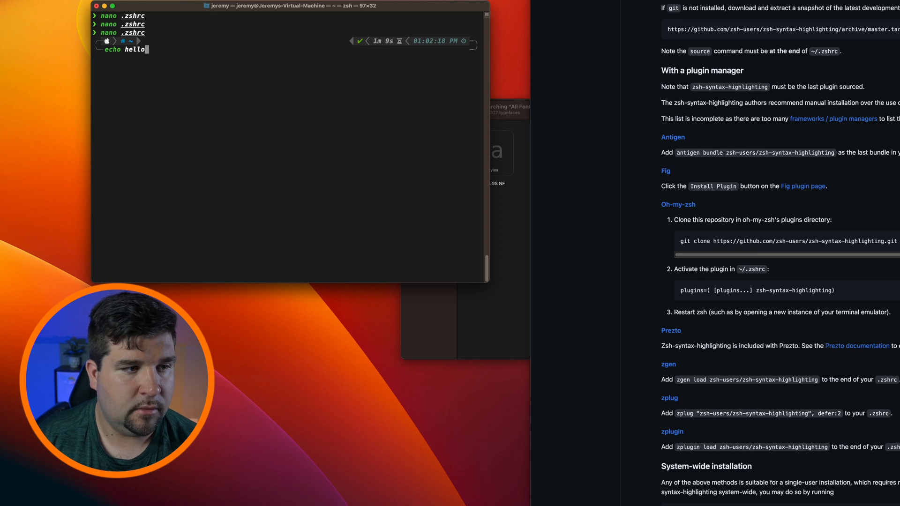
{"action": "key", "text": "Return"}
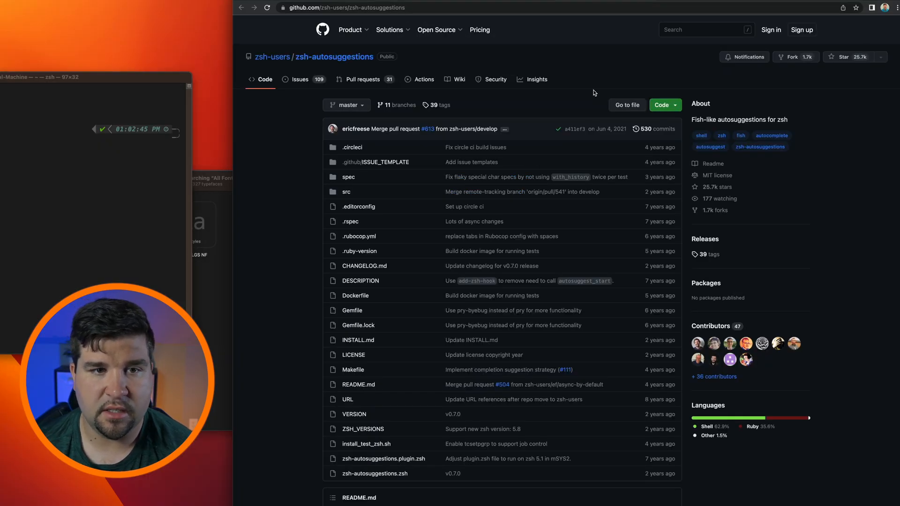
{"action": "scroll", "coordinate": [605, 168], "scroll_direction": "down", "scroll_amount": 3}
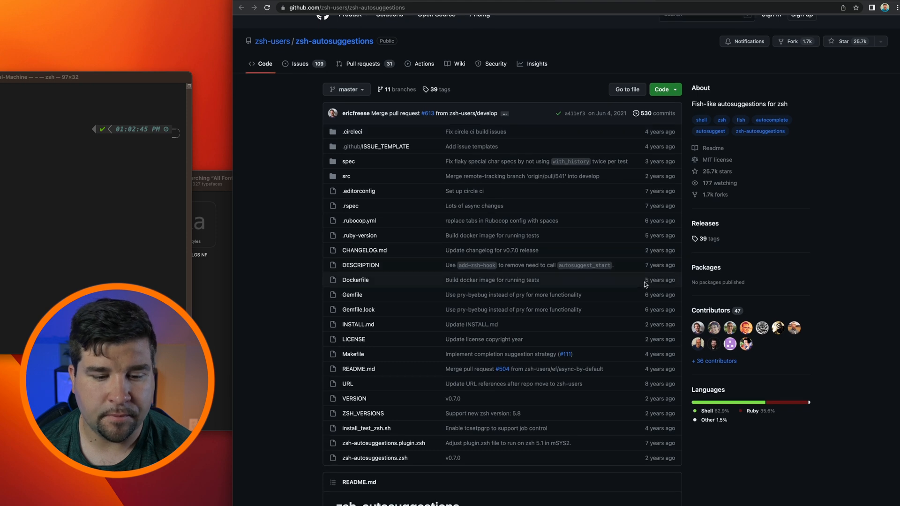
{"action": "scroll", "coordinate": [619, 282], "scroll_direction": "down", "scroll_amount": 3}
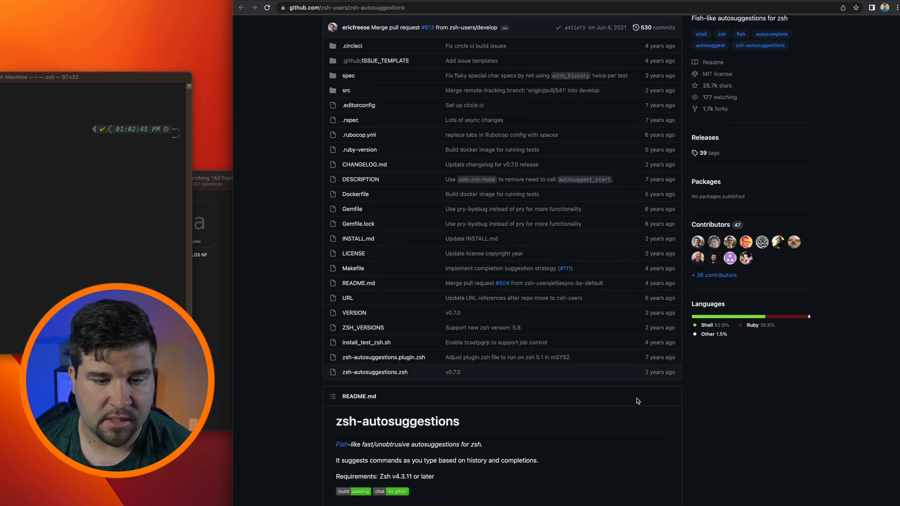
{"action": "scroll", "coordinate": [628, 437], "scroll_direction": "down", "scroll_amount": 3}
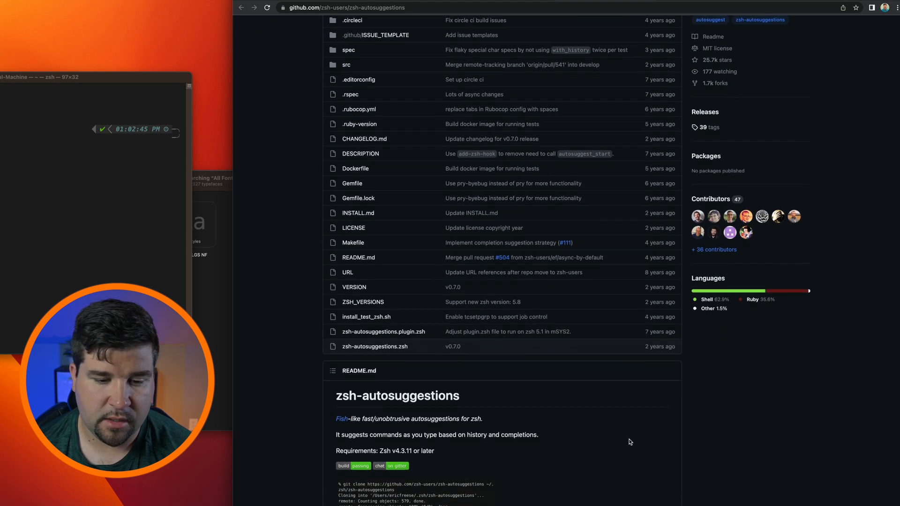
{"action": "scroll", "coordinate": [627, 437], "scroll_direction": "down", "scroll_amount": 5}
{"action": "scroll", "coordinate": [629, 440], "scroll_direction": "down", "scroll_amount": 5}
{"action": "scroll", "coordinate": [629, 442], "scroll_direction": "down", "scroll_amount": 2}
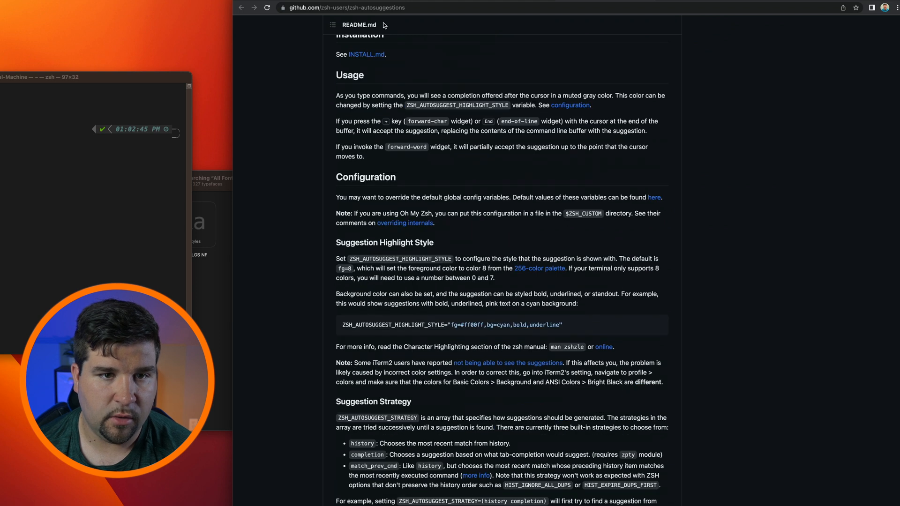
View zsh-autosuggestions INSTALL.md and copy its Oh My Zsh git clone command.
{"action": "left_click", "coordinate": [367, 54]}
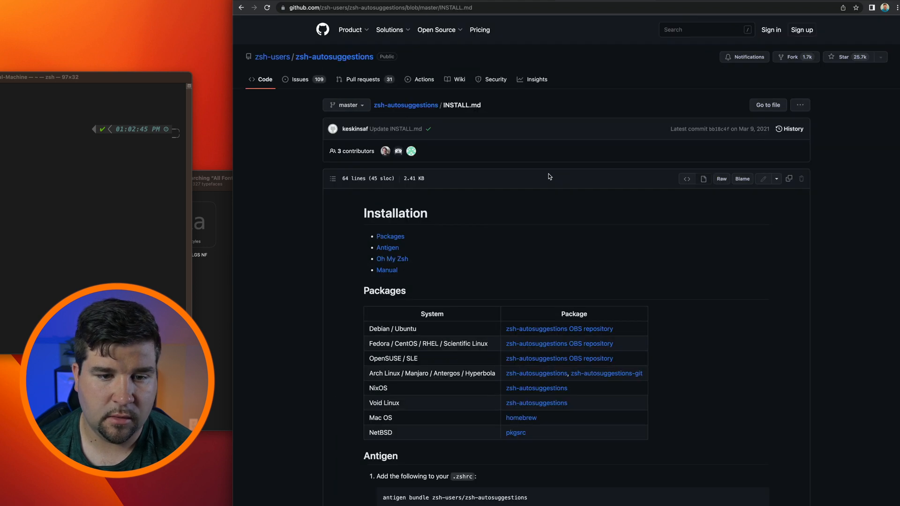
{"action": "scroll", "coordinate": [647, 365], "scroll_direction": "down", "scroll_amount": 3}
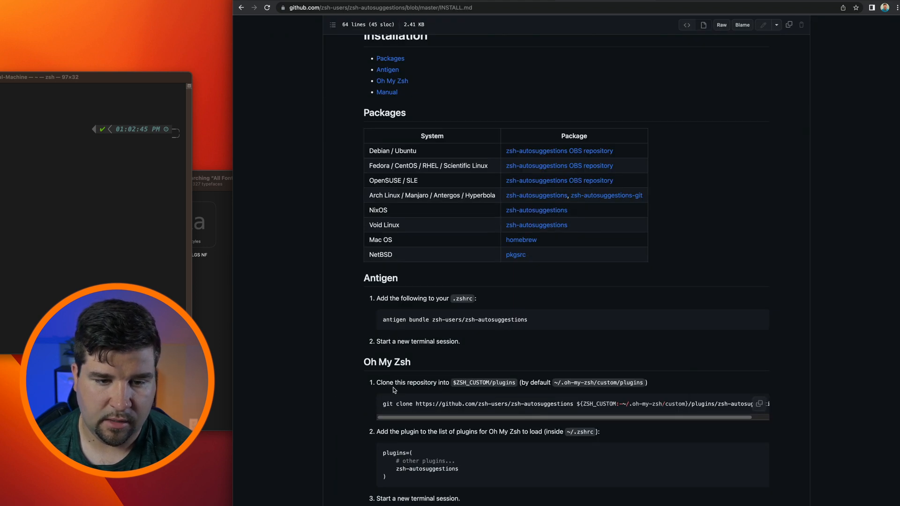
{"action": "mouse_move", "coordinate": [752, 405]}
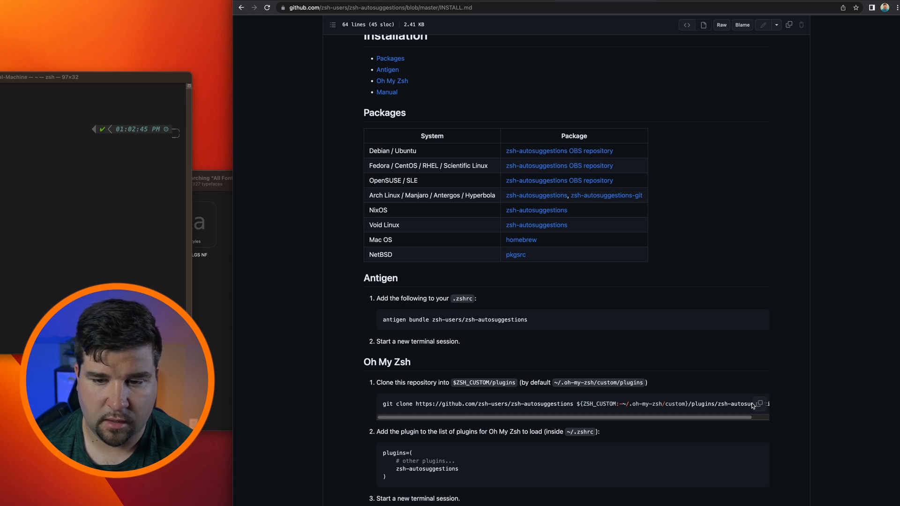
{"action": "left_click", "coordinate": [759, 404]}
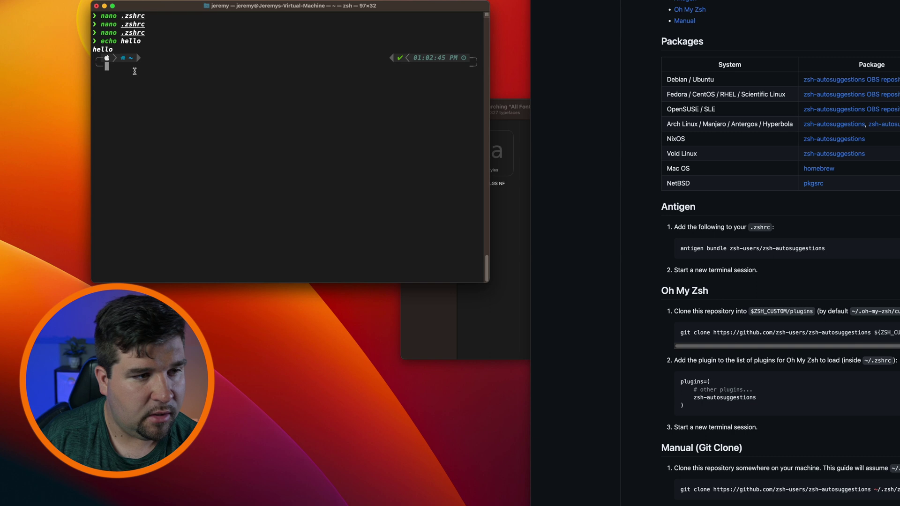
Clone zsh-autosuggestions into the custom plugins folder and reopen .zshrc in nano.
{"action": "key", "text": "super+v"}
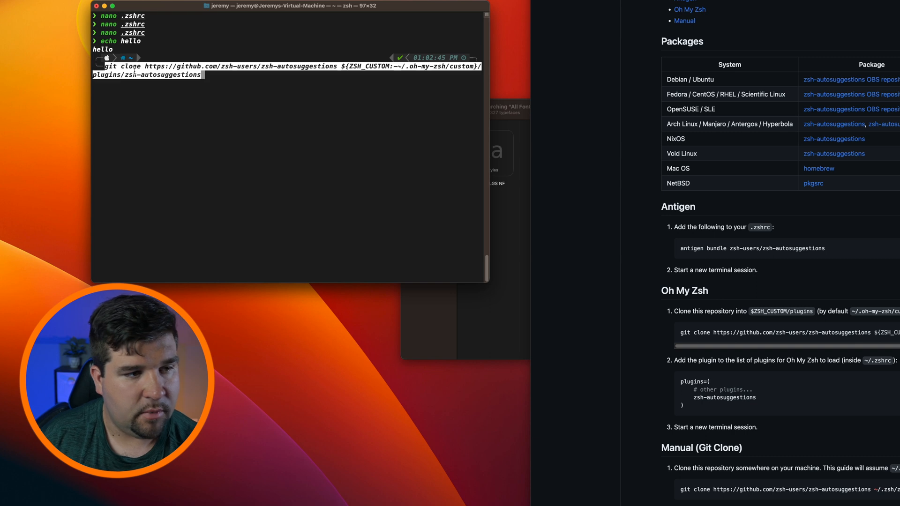
{"action": "key", "text": "Return"}
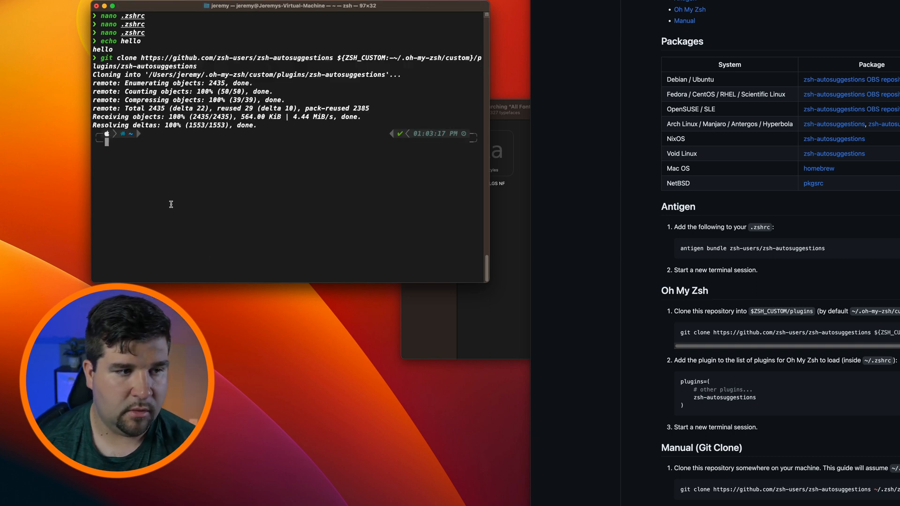
{"action": "key", "text": "Up"}
{"action": "key", "text": "Up"}
{"action": "key", "text": "Up"}
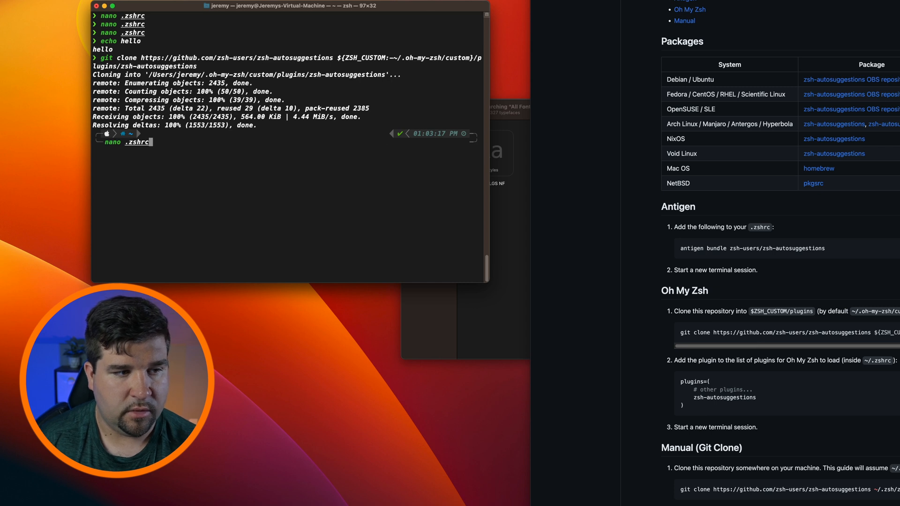
{"action": "key", "text": "Return"}
Append zsh-autosuggestions after zsh-syntax-highlighting in the plugins list and save .zshrc.
{"action": "key", "text": "Down"}
{"action": "key", "text": "Down"}
{"action": "key", "text": "Down"}
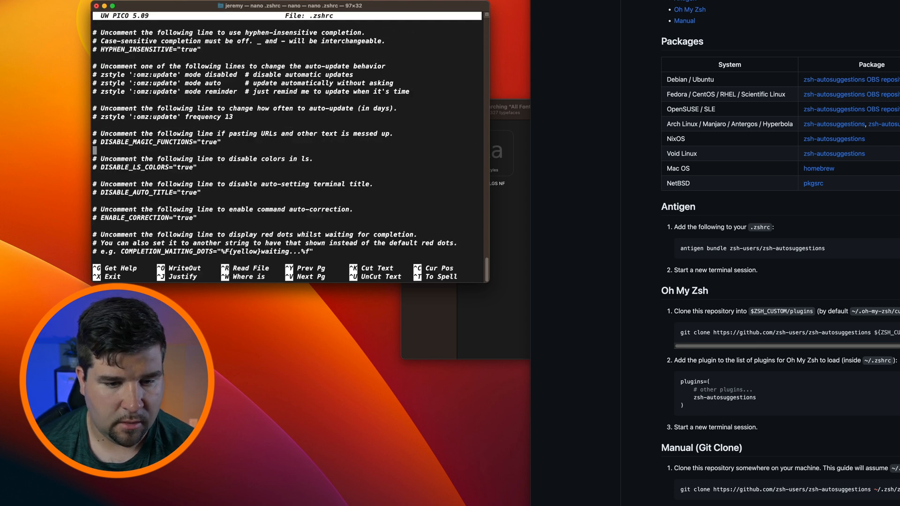
{"action": "key", "text": "Down"}
{"action": "key", "text": "Down"}
{"action": "key", "text": "Down"}
{"action": "key", "text": "Down"}
{"action": "key", "text": "Down"}
{"action": "key", "text": "Down"}
{"action": "key", "text": "Down"}
{"action": "key", "text": "Down"}
{"action": "key", "text": "Down"}
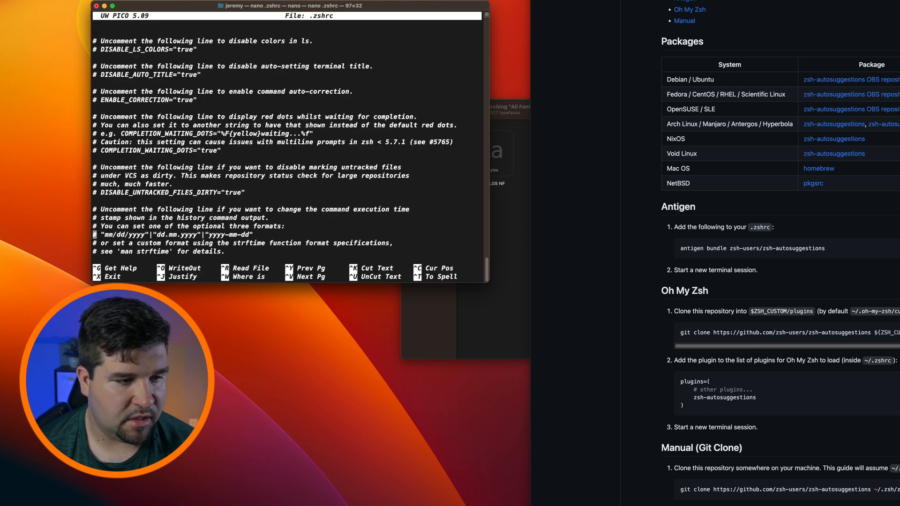
{"action": "key", "text": "Down"}
{"action": "key", "text": "Down"}
{"action": "key", "text": "Down"}
{"action": "key", "text": "Down"}
{"action": "key", "text": "End"}
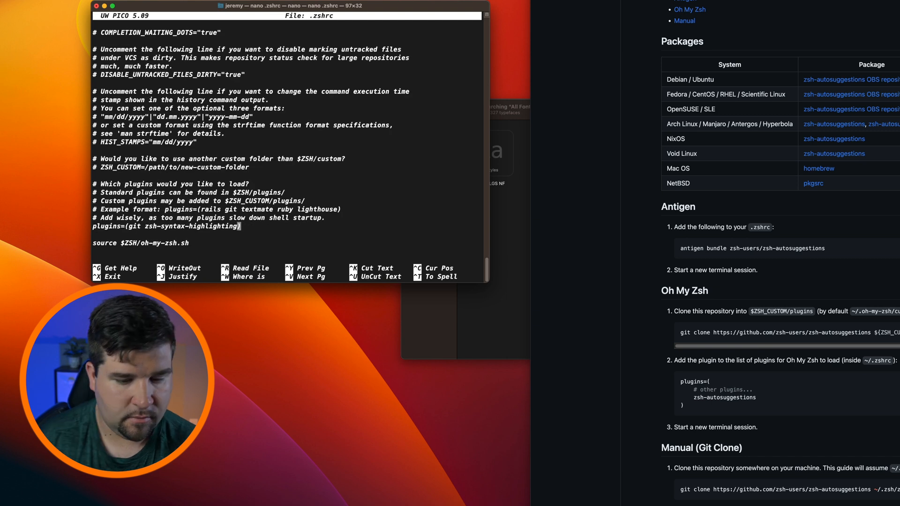
{"action": "type", "text": "zsh"}
{"action": "type", "text": "-autos"}
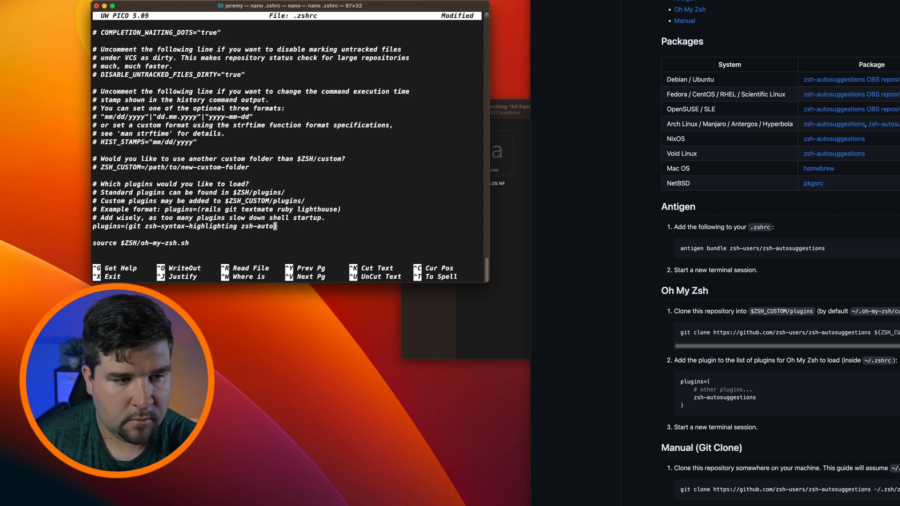
{"action": "type", "text": "uggestion"}
{"action": "type", "text": "stions"}
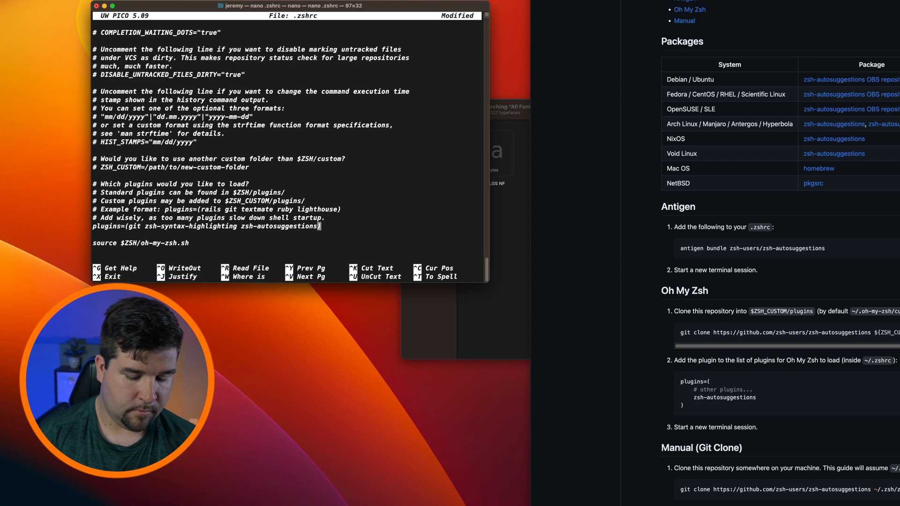
{"action": "key", "text": "ctrl+x"}
{"action": "key", "text": "y"}
{"action": "key", "text": "Return"}
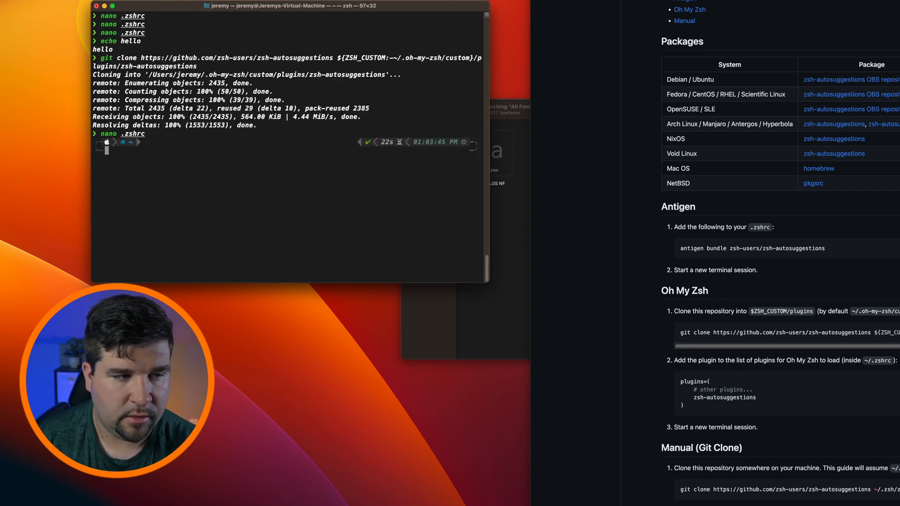
{"action": "type", "text": "exec"}
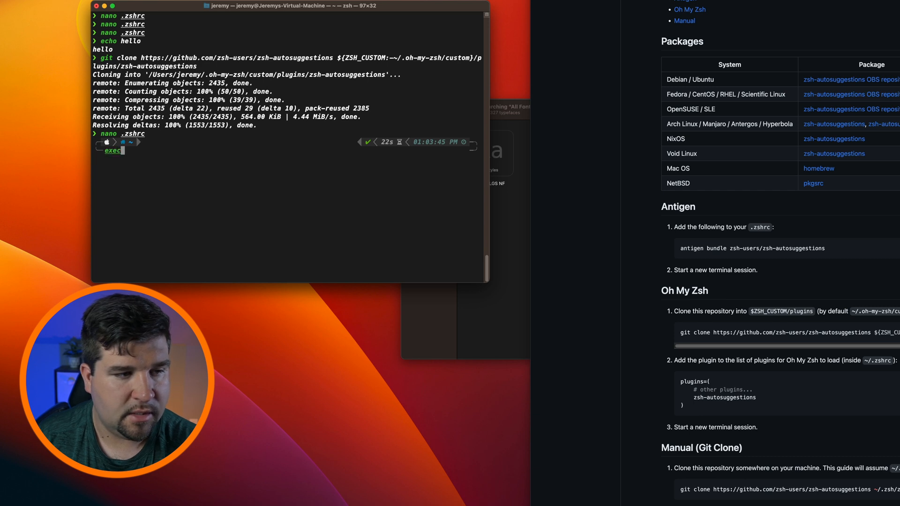
{"action": "type", "text": " z"}
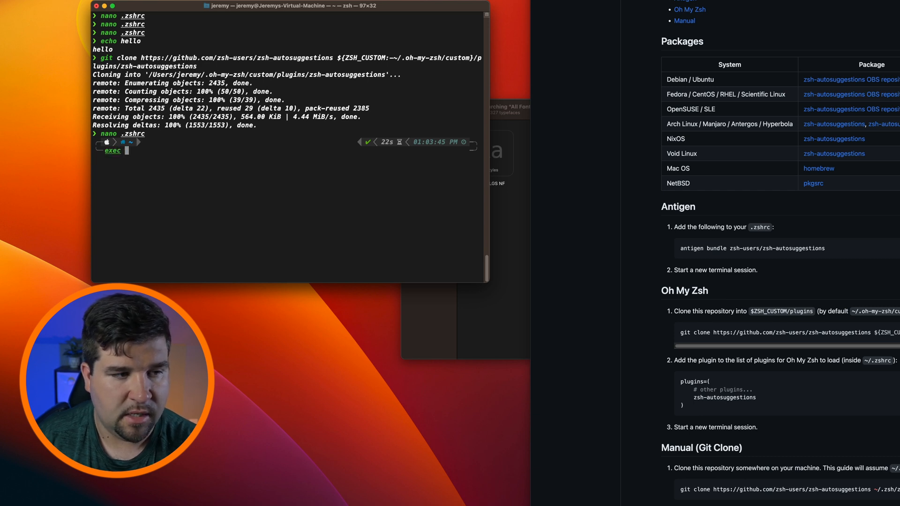
{"action": "type", "text": "sh"}
Reload zsh with exec zsh, accept the grey 'echo hello' suggestion and run it.
{"action": "key", "text": "Return"}
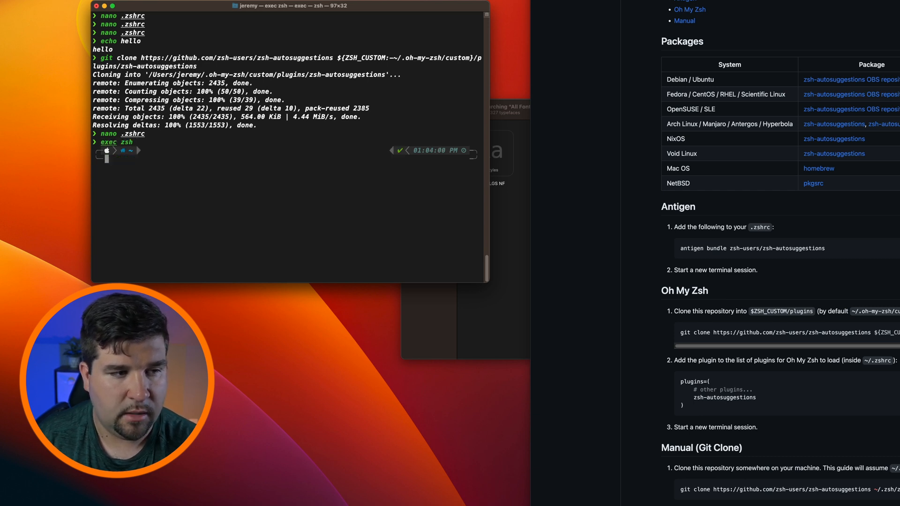
{"action": "type", "text": "e"}
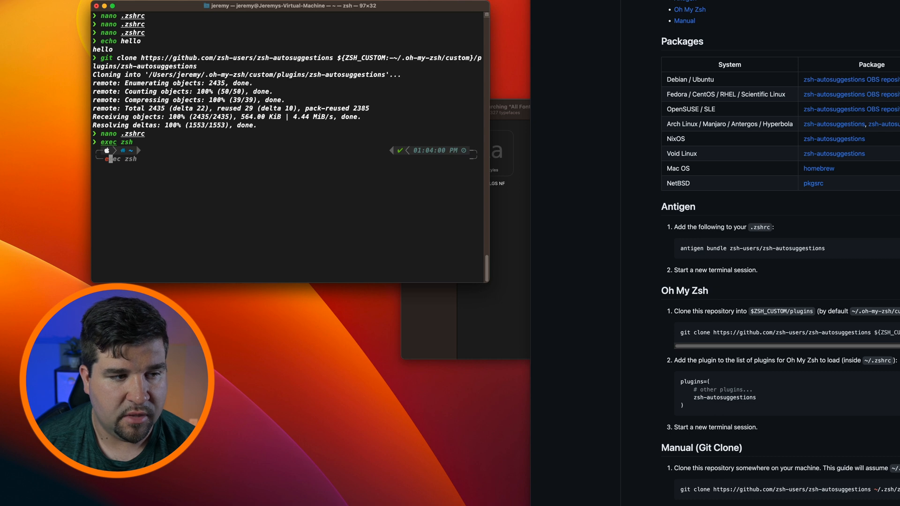
{"action": "type", "text": "c"}
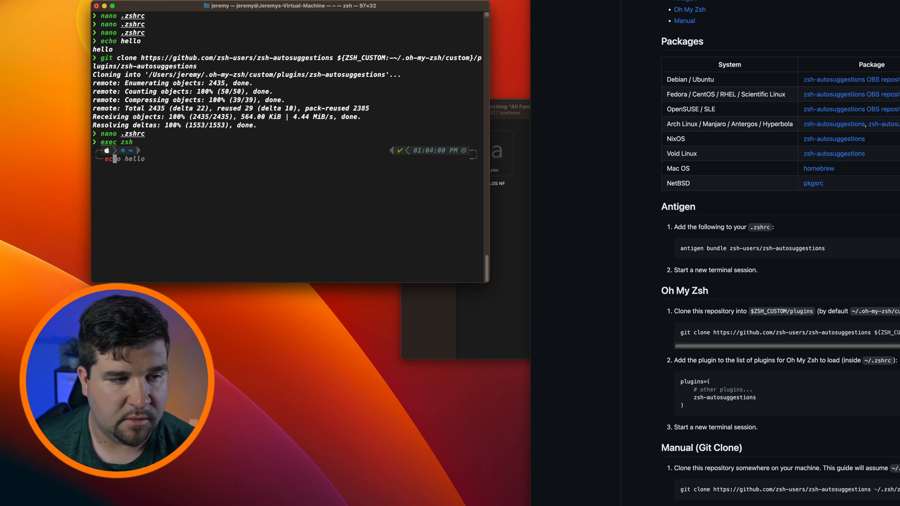
{"action": "key", "text": "BackSpace"}
{"action": "key", "text": "BackSpace"}
{"action": "type", "text": "g"}
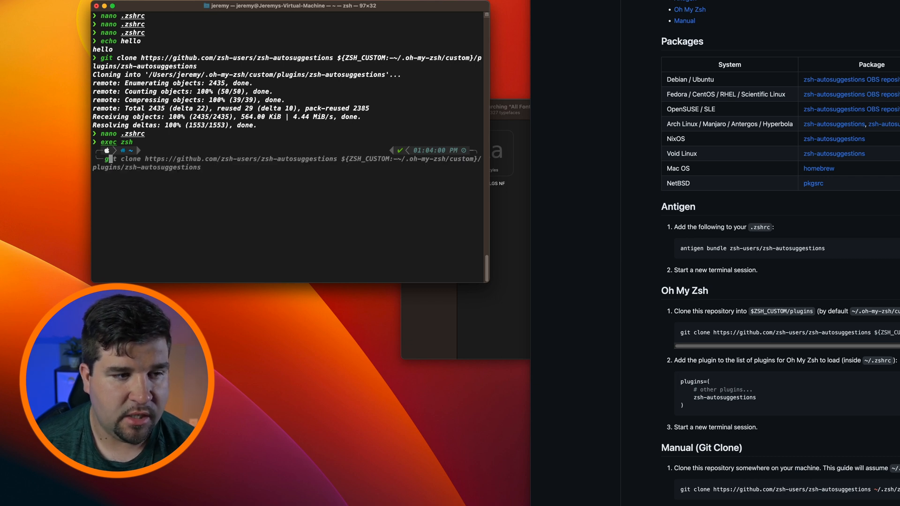
{"action": "key", "text": "BackSpace"}
{"action": "type", "text": "ec"}
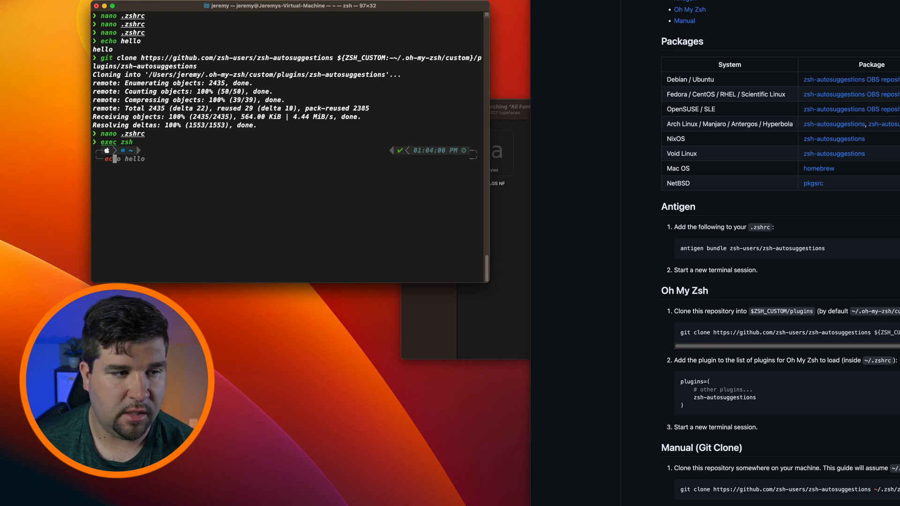
{"action": "key", "text": "Right"}
{"action": "key", "text": "Return"}
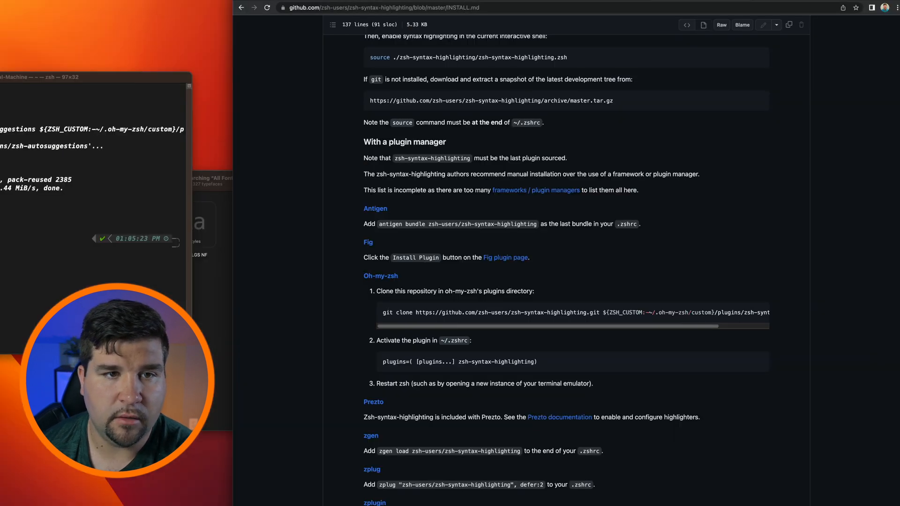
{"action": "scroll", "coordinate": [775, 475], "scroll_direction": "down", "scroll_amount": 4}
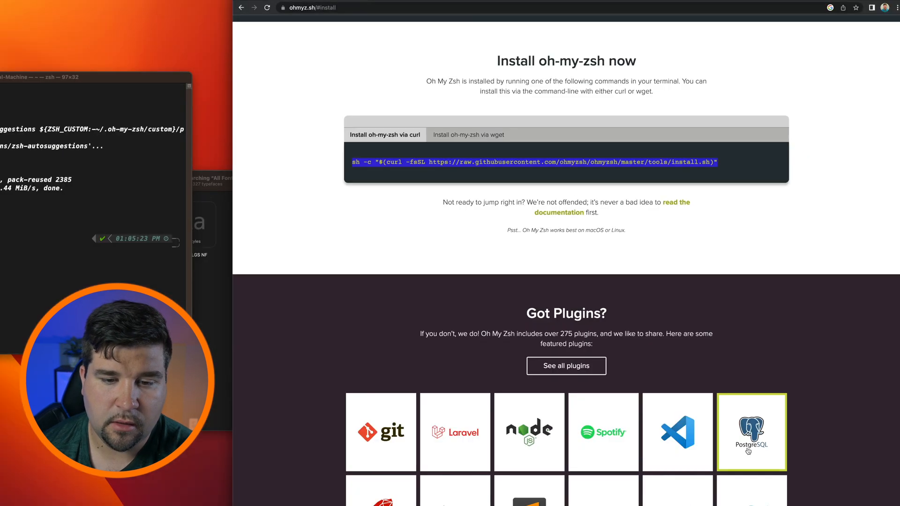
{"action": "scroll", "coordinate": [748, 448], "scroll_direction": "down", "scroll_amount": 4}
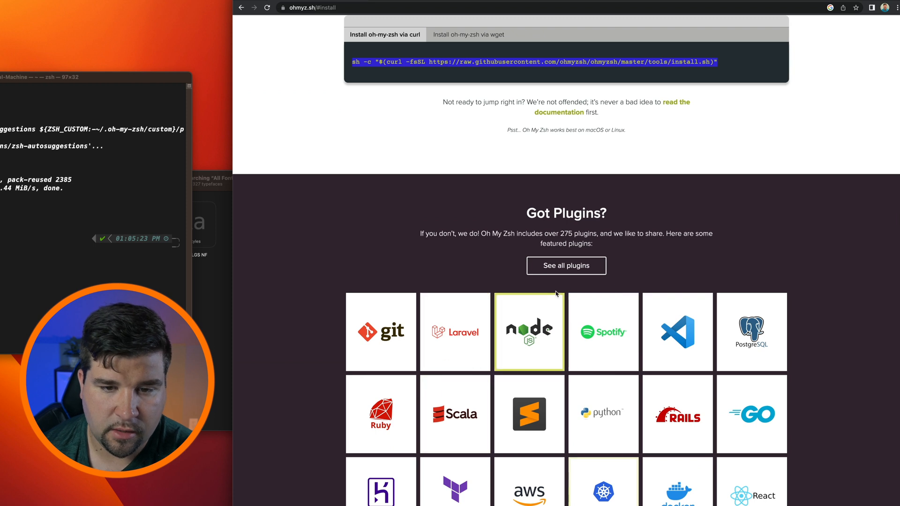
Follow 'See all plugins' to the full Oh My Zsh plugins list on GitHub.
{"action": "left_click", "coordinate": [567, 265]}
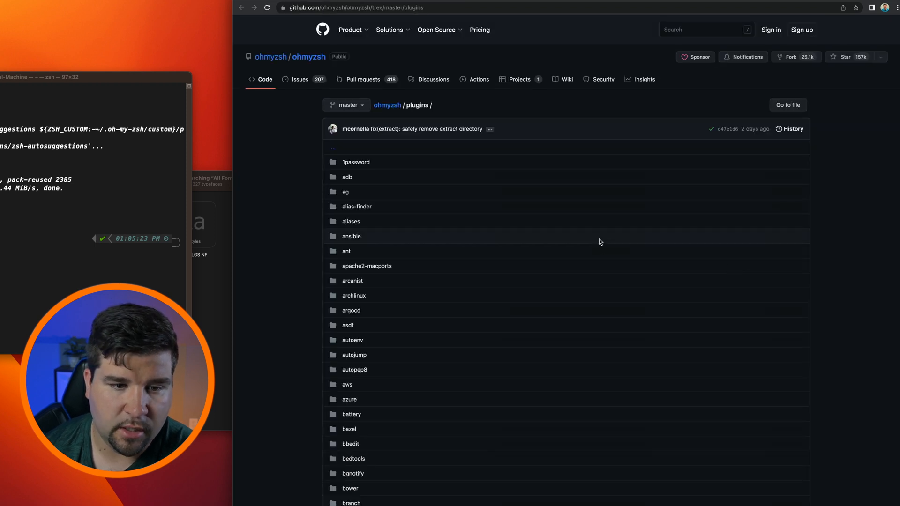
{"action": "scroll", "coordinate": [598, 243], "scroll_direction": "down", "scroll_amount": 5}
{"action": "scroll", "coordinate": [605, 271], "scroll_direction": "down", "scroll_amount": 4}
{"action": "scroll", "coordinate": [606, 271], "scroll_direction": "down", "scroll_amount": 8}
{"action": "scroll", "coordinate": [607, 271], "scroll_direction": "down", "scroll_amount": 4}
{"action": "scroll", "coordinate": [607, 271], "scroll_direction": "down", "scroll_amount": 2}
{"action": "scroll", "coordinate": [606, 271], "scroll_direction": "down", "scroll_amount": 4}
{"action": "scroll", "coordinate": [606, 271], "scroll_direction": "down", "scroll_amount": 5}
{"action": "scroll", "coordinate": [606, 271], "scroll_direction": "down", "scroll_amount": 3}
{"action": "scroll", "coordinate": [606, 270], "scroll_direction": "down", "scroll_amount": 3}
{"action": "scroll", "coordinate": [606, 271], "scroll_direction": "up", "scroll_amount": 6}
{"action": "scroll", "coordinate": [606, 270], "scroll_direction": "up", "scroll_amount": 6}
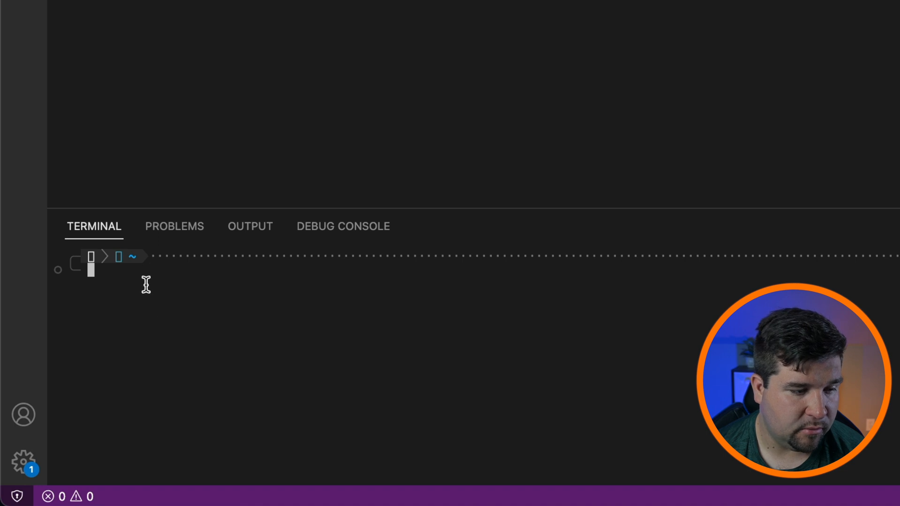
In VS Code Settings, set Terminal › Integrated: Font Family to MesloLGS NF.
{"action": "mouse_move", "coordinate": [151, 285]}
{"action": "left_mouse_down"}
{"action": "mouse_move", "coordinate": [83, 274]}
{"action": "mouse_move", "coordinate": [195, 274]}
{"action": "left_mouse_up"}
{"action": "left_click", "coordinate": [172, 292]}
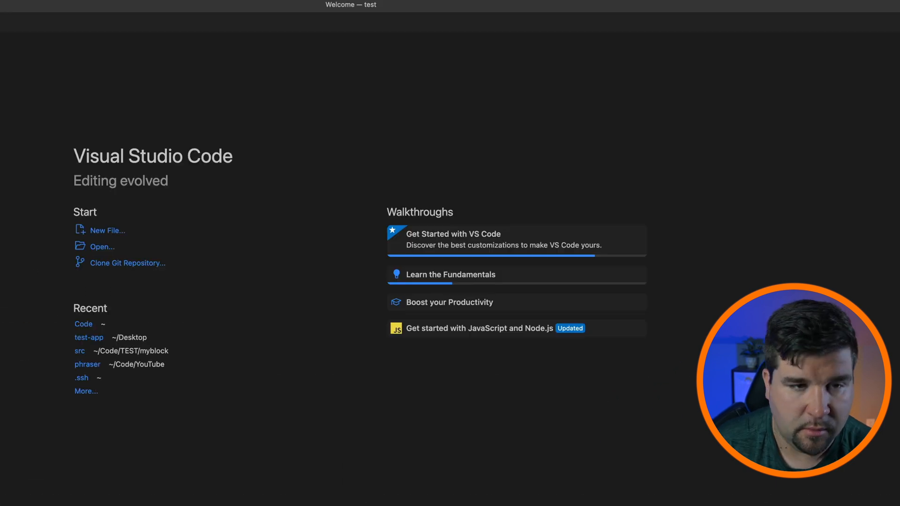
{"action": "key", "text": "super+shift+p"}
{"action": "key", "text": "Return"}
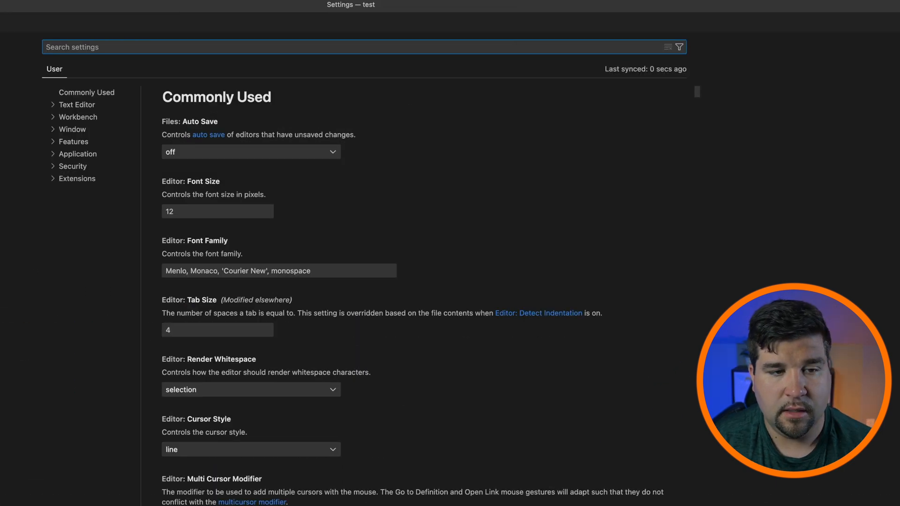
{"action": "type", "text": "t"}
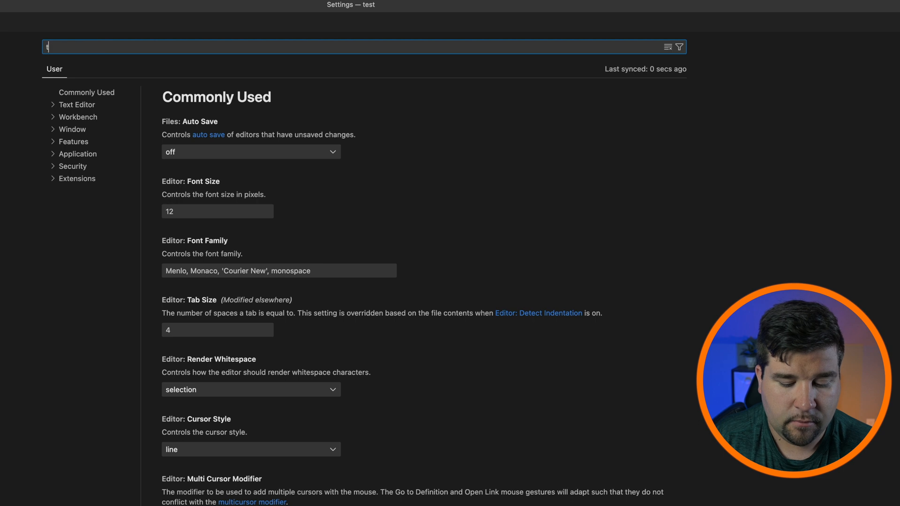
{"action": "type", "text": "erminal font"}
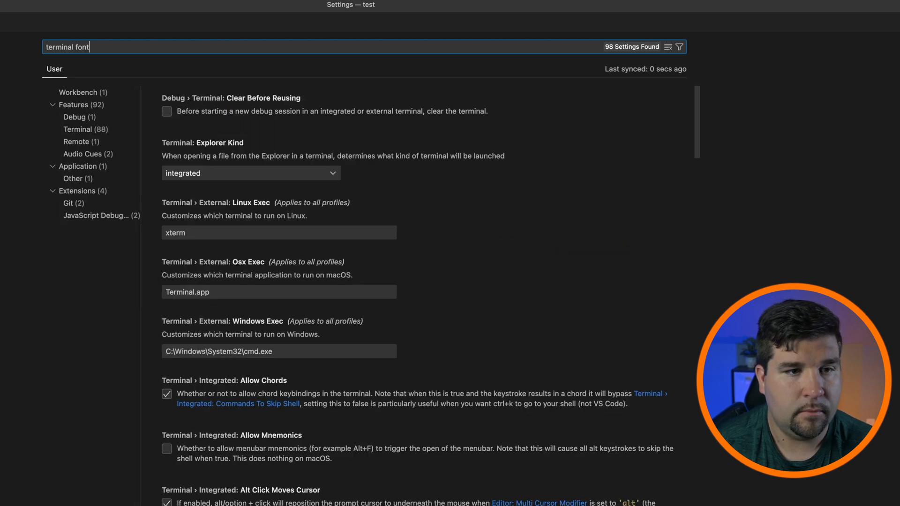
{"action": "mouse_move", "coordinate": [221, 159]}
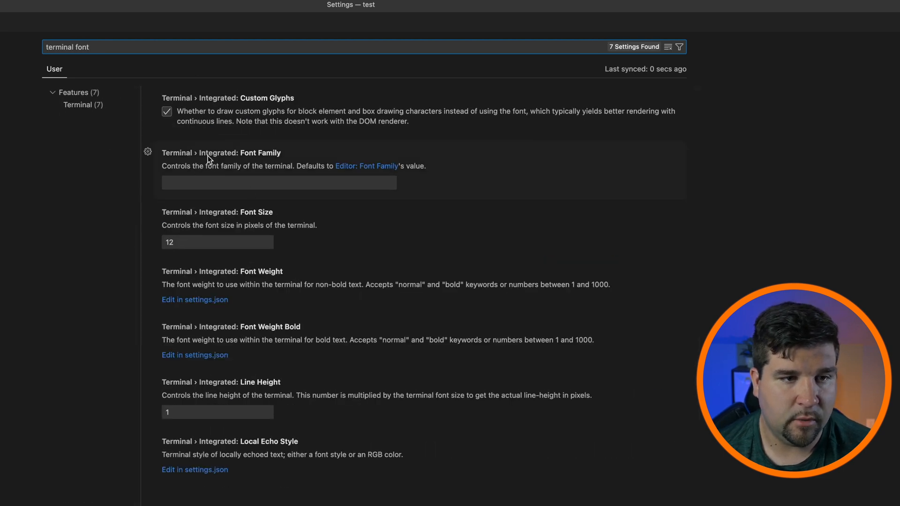
{"action": "left_click", "coordinate": [253, 184]}
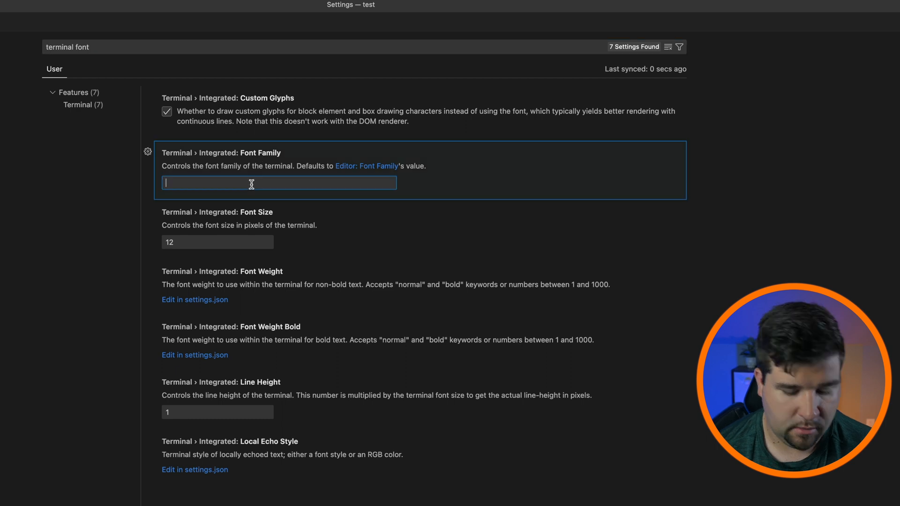
{"action": "key", "text": "super+v"}
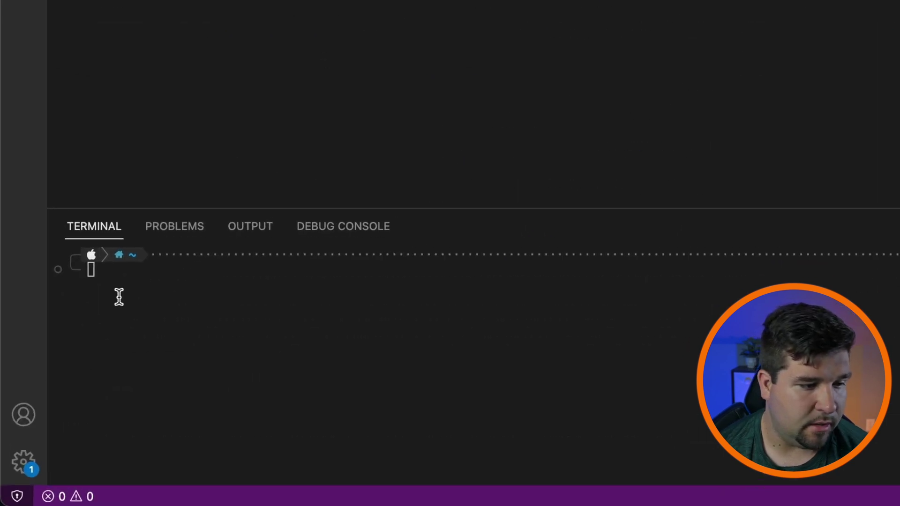
{"action": "left_click_drag", "start_coordinate": [118, 297], "coordinate": [66, 263]}
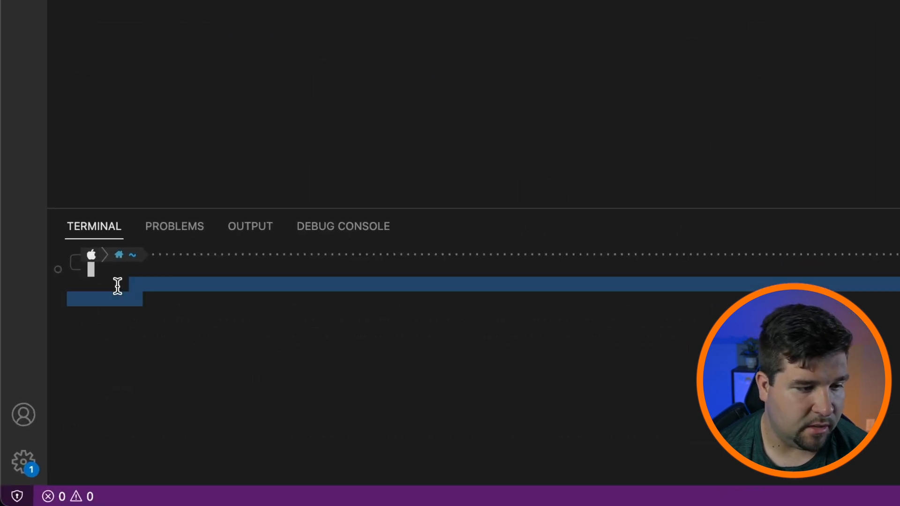